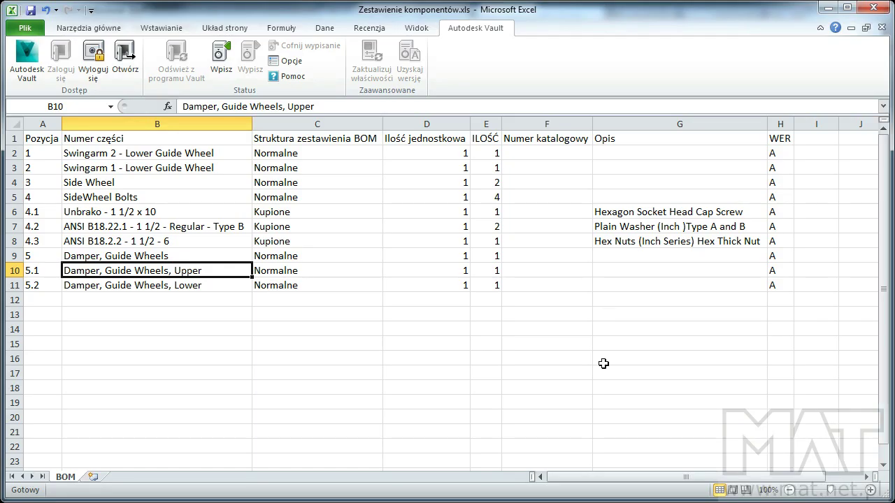
Step: Check INSTRUKCA OBSŁUGI.docx into Vault with Wpisz and OK, so it becomes revision A
{"action": "left_click", "coordinate": [432, 225]}
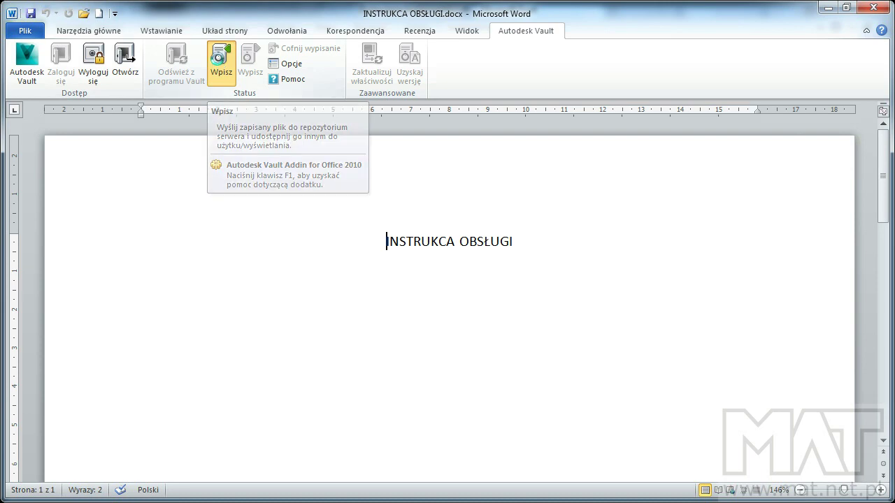
{"action": "left_click", "coordinate": [220, 67]}
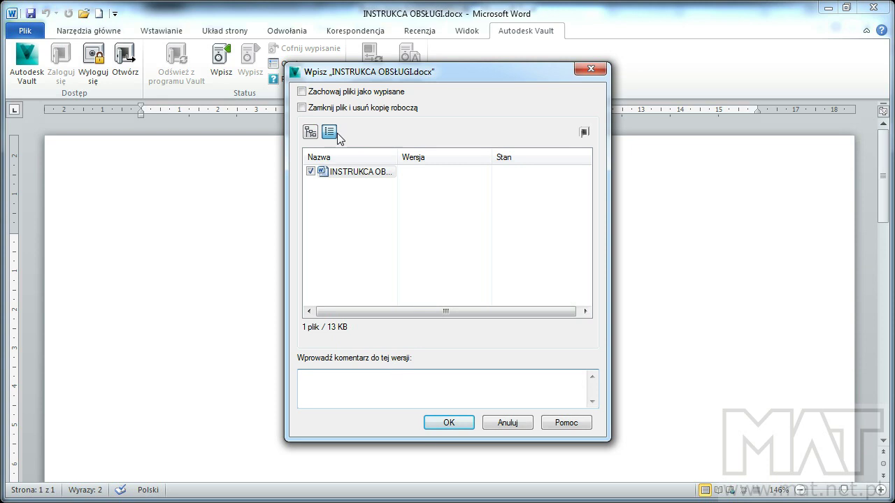
{"action": "left_click", "coordinate": [455, 423]}
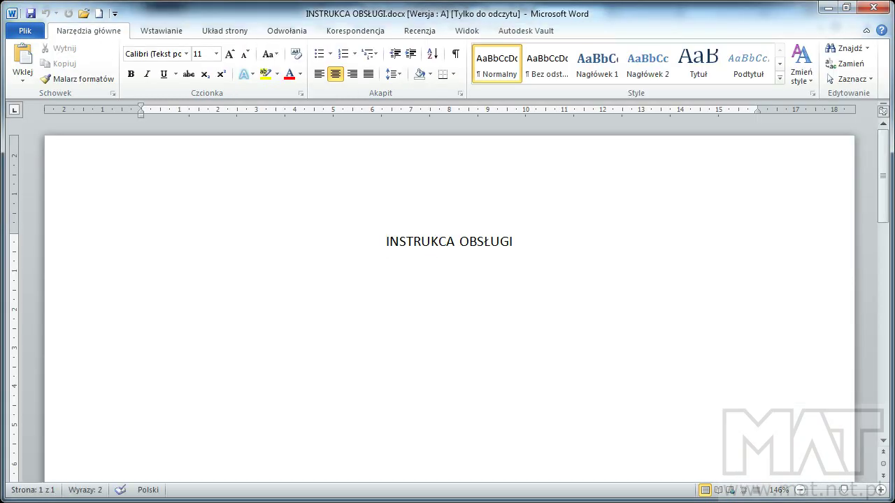
{"action": "key", "text": "alt+Tab"}
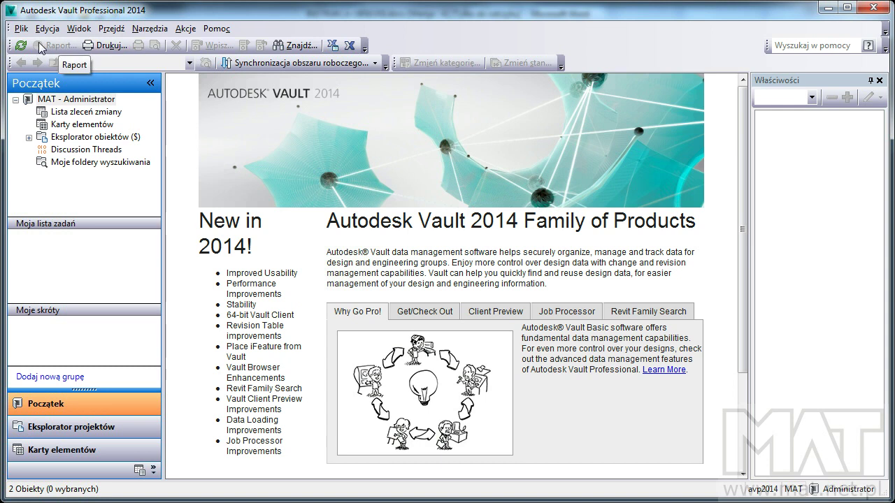
Step: Browse Eksplorator projektów to G3MonorailTrack/Dokumenty and preview INSTRUKCA OBSŁUGI.docx's history
{"action": "left_click", "coordinate": [29, 138]}
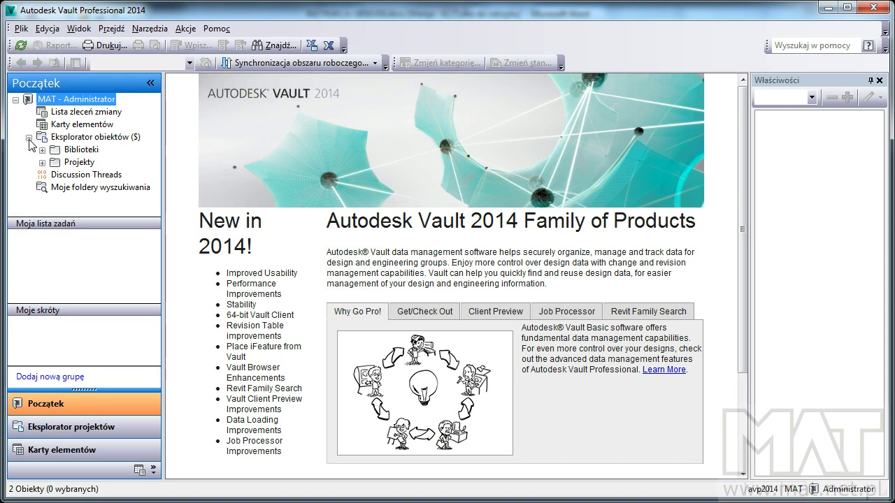
{"action": "left_click", "coordinate": [81, 426]}
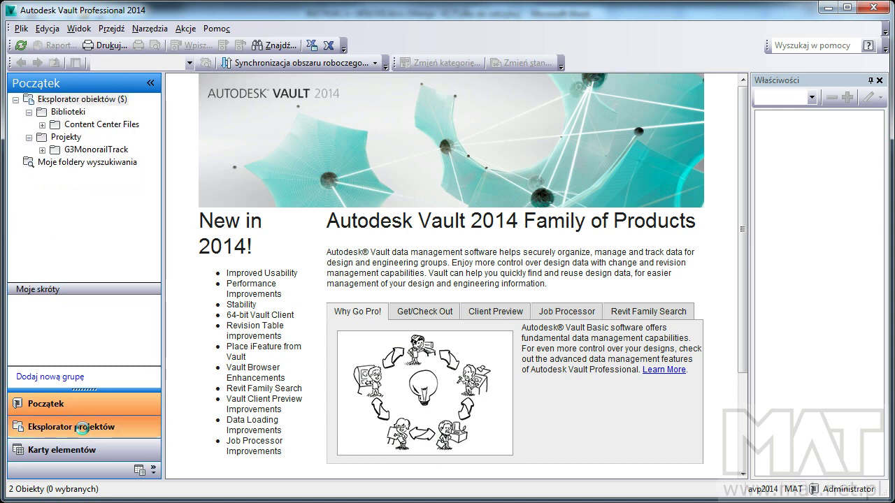
{"action": "left_click", "coordinate": [42, 150]}
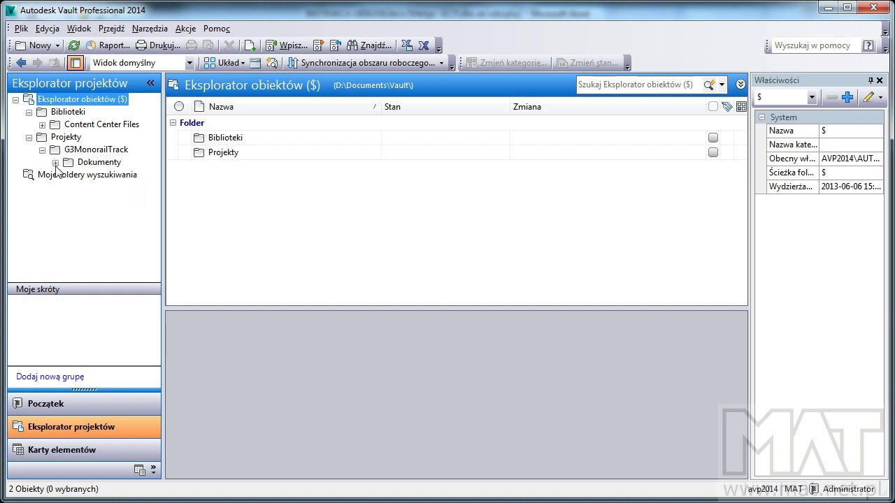
{"action": "left_click", "coordinate": [81, 166]}
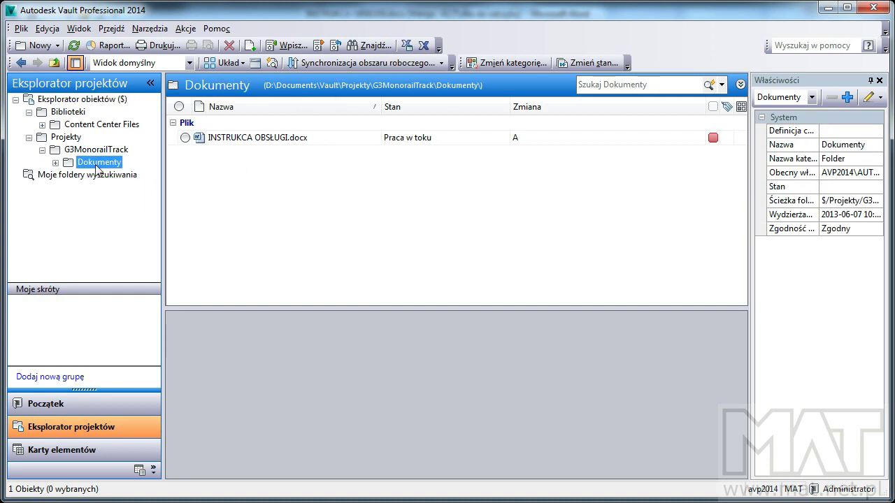
{"action": "left_click", "coordinate": [241, 138]}
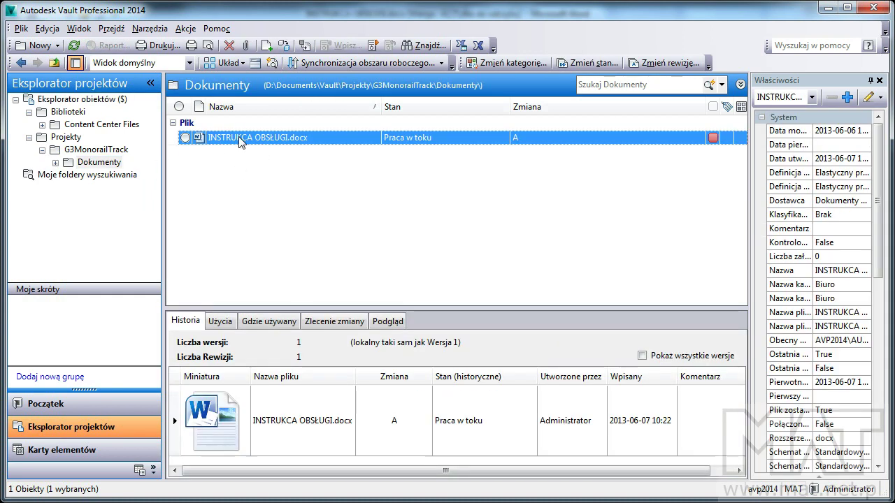
{"action": "left_click_drag", "start_coordinate": [286, 308], "coordinate": [285, 231]}
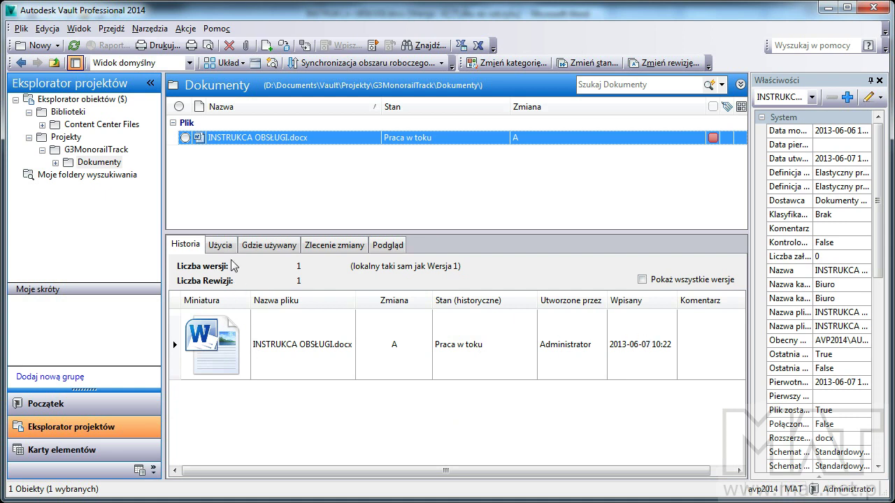
{"action": "left_click", "coordinate": [390, 246]}
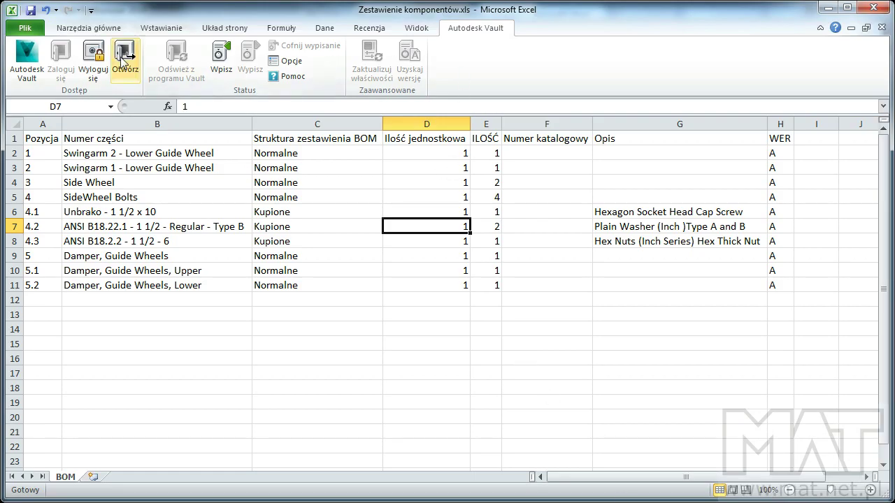
Step: Check Zestawienie komponentów.xls into Vault with 'Zamknij plik i usuń kopię roboczą' ticked
{"action": "left_click", "coordinate": [219, 62]}
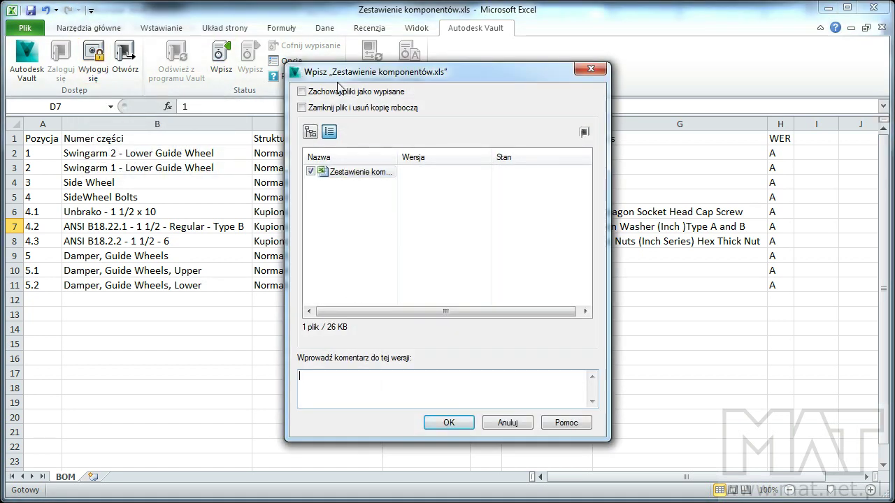
{"action": "left_click", "coordinate": [343, 108]}
{"action": "left_click", "coordinate": [451, 422]}
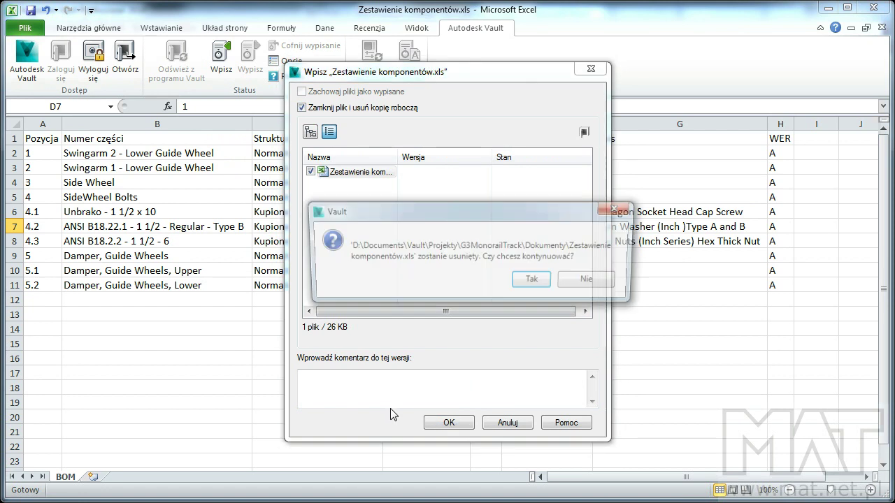
{"action": "left_click", "coordinate": [536, 280]}
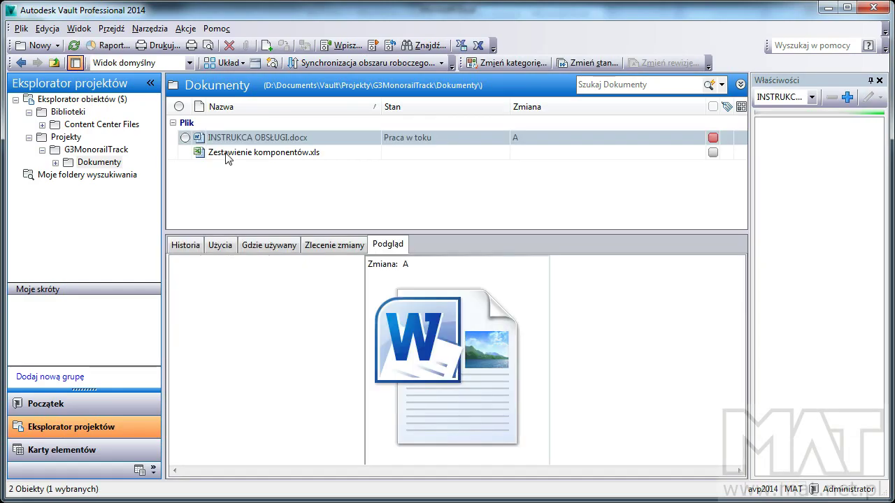
Step: Select Zestawienie komponentów.xls and enlarge the Podgląd pane to browse its BOM sheet
{"action": "left_click", "coordinate": [227, 153]}
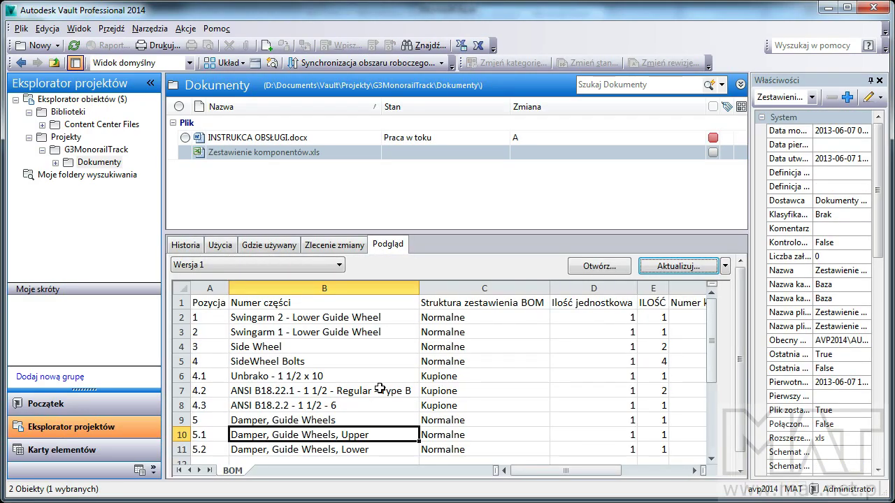
{"action": "left_click_drag", "start_coordinate": [273, 234], "coordinate": [272, 200]}
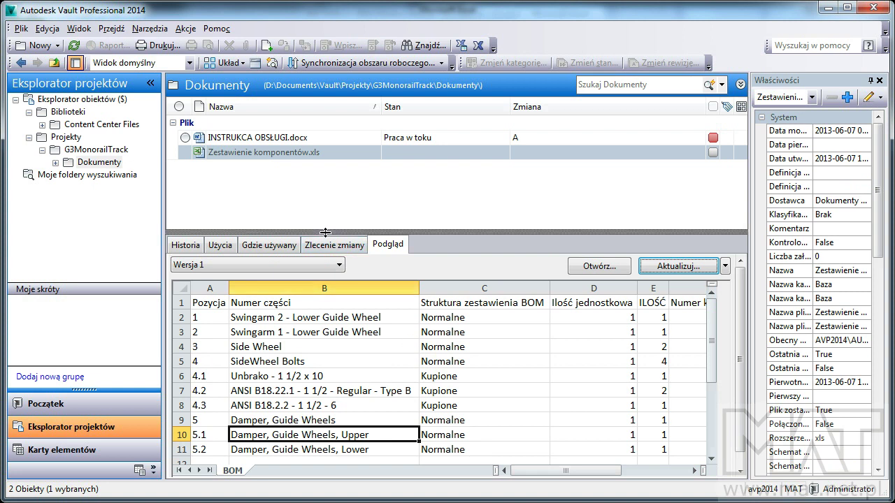
{"action": "left_click_drag", "start_coordinate": [163, 208], "coordinate": [123, 208]}
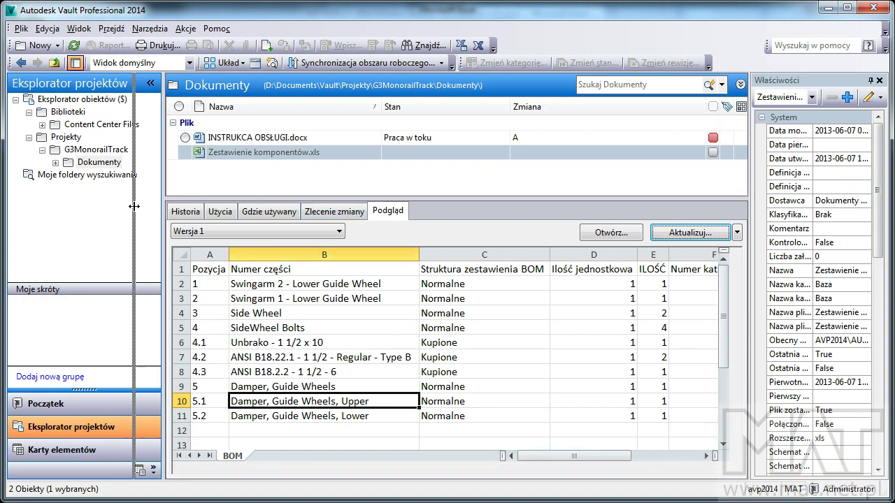
{"action": "left_click", "coordinate": [415, 350]}
{"action": "left_click", "coordinate": [351, 329]}
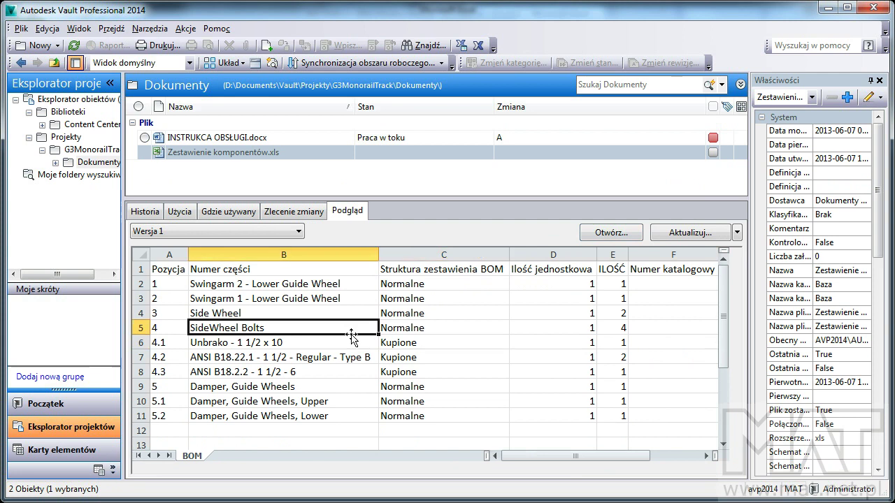
{"action": "mouse_move", "coordinate": [573, 456]}
{"action": "left_mouse_down"}
{"action": "mouse_move", "coordinate": [613, 456]}
{"action": "mouse_move", "coordinate": [548, 456]}
{"action": "left_mouse_up"}
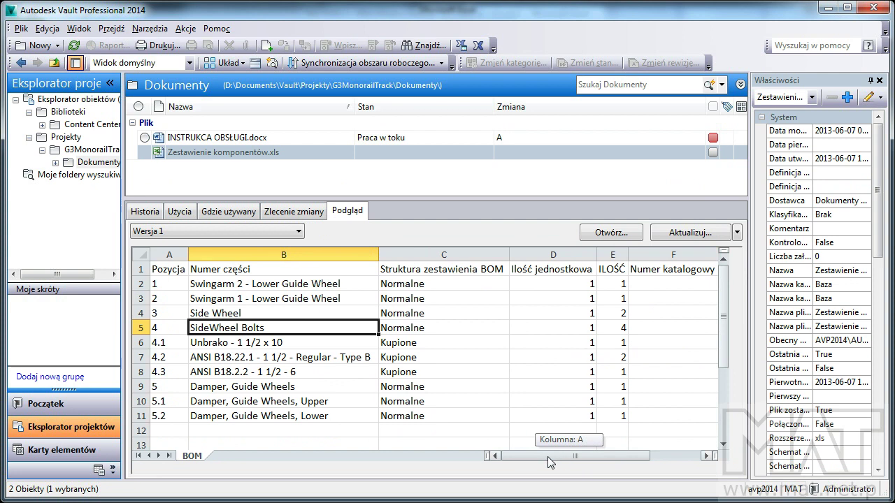
{"action": "left_click", "coordinate": [408, 310]}
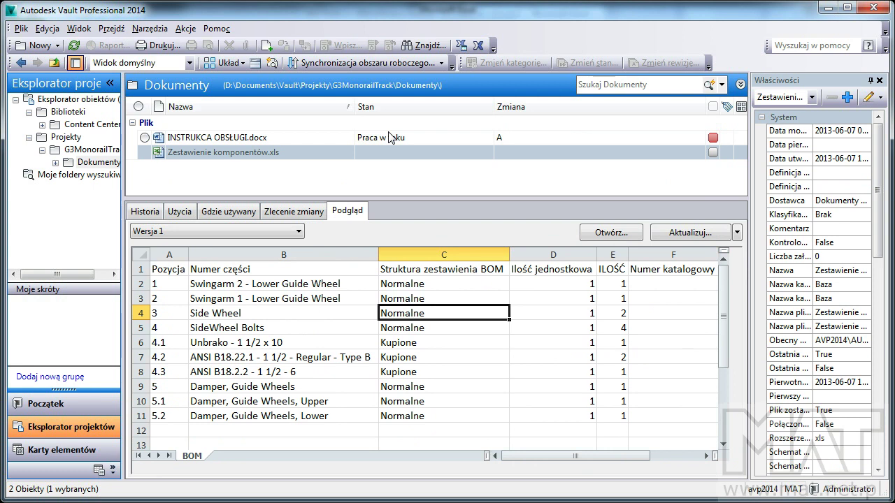
Step: Open the file list's Dostosuj widok field chooser with Pliki as the field source
{"action": "right_click", "coordinate": [524, 108]}
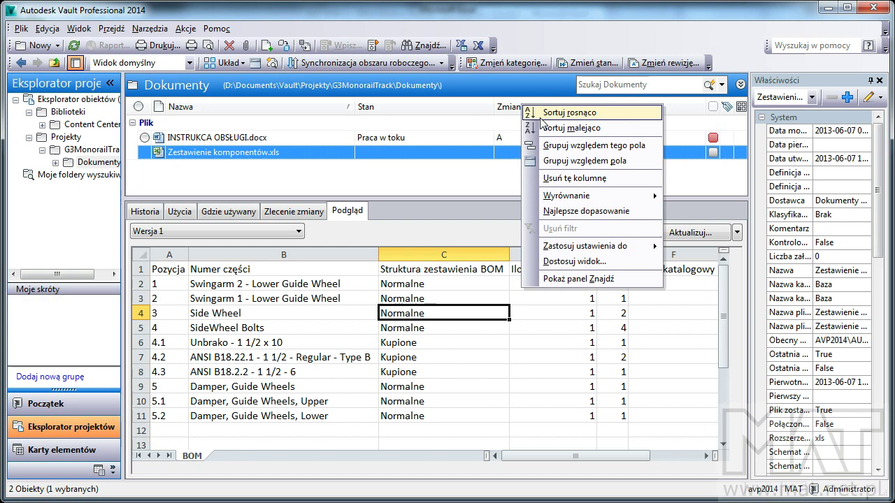
{"action": "left_click", "coordinate": [566, 261]}
{"action": "left_click", "coordinate": [335, 208]}
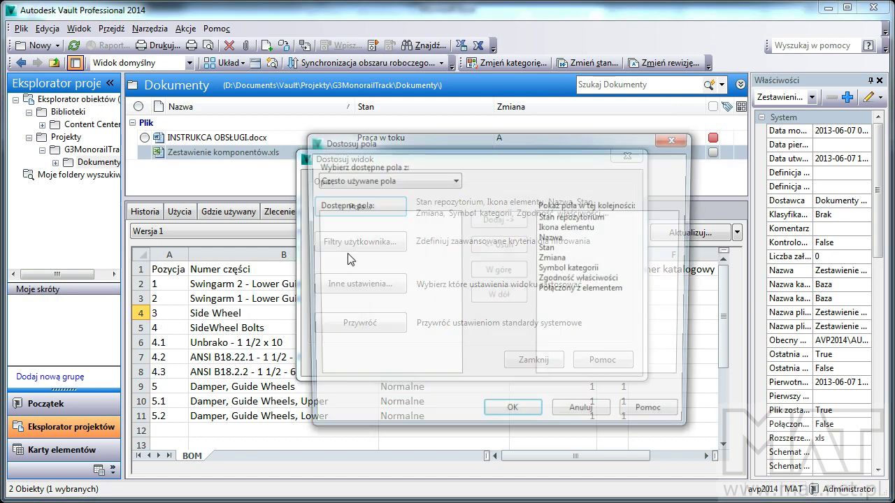
{"action": "left_click", "coordinate": [371, 180]}
{"action": "left_click", "coordinate": [363, 242]}
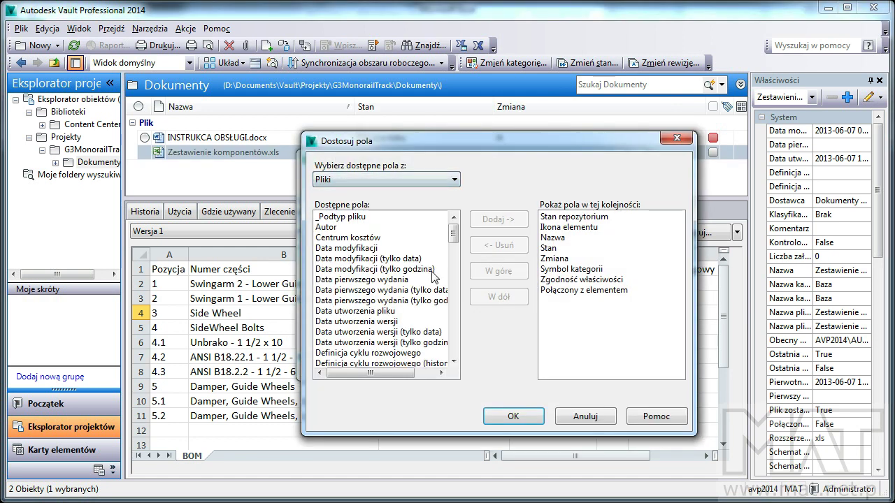
{"action": "left_click_drag", "start_coordinate": [453, 235], "coordinate": [455, 323]}
Step: Add the Wersja column and order the columns Nazwa, Wersja, Zmiana, Stan
{"action": "left_click", "coordinate": [340, 325]}
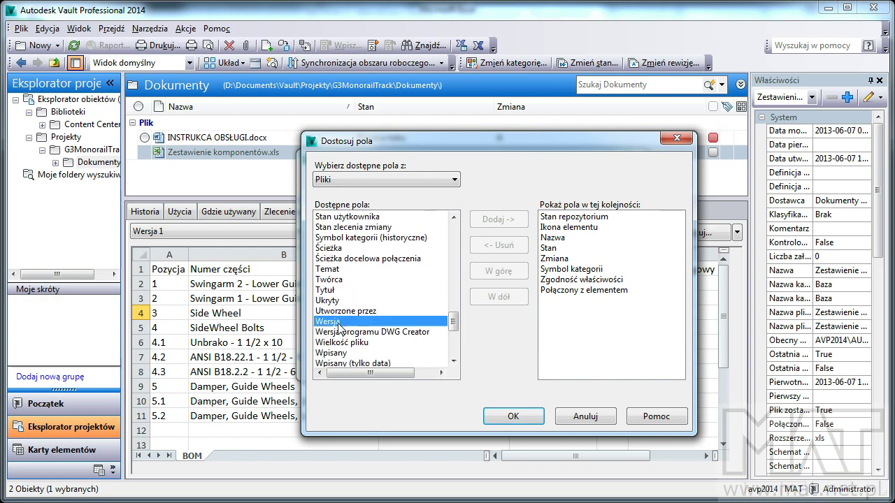
{"action": "double_click", "coordinate": [340, 325]}
{"action": "left_click", "coordinate": [556, 301]}
{"action": "left_click", "coordinate": [518, 273]}
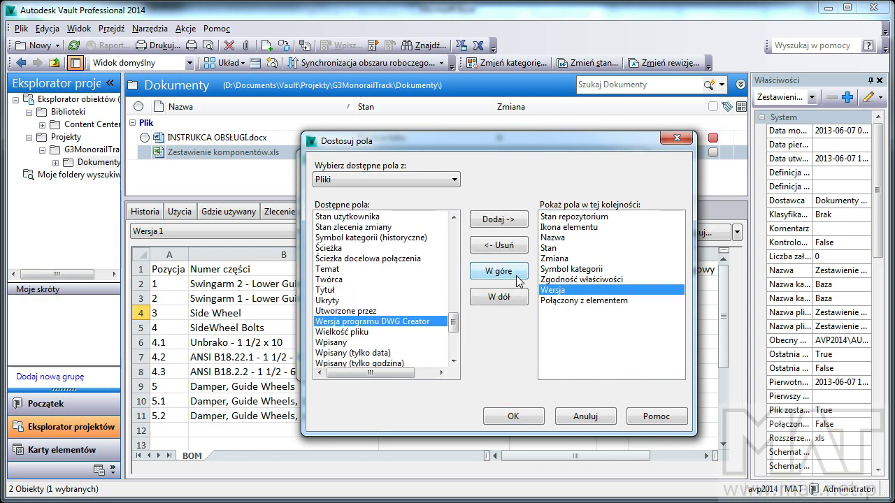
{"action": "left_click", "coordinate": [516, 277]}
{"action": "left_click", "coordinate": [516, 277]}
{"action": "left_click", "coordinate": [519, 281]}
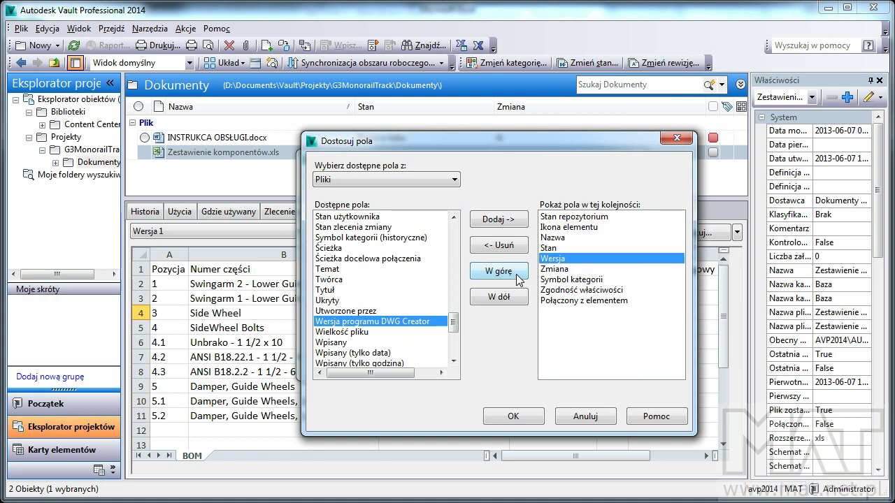
{"action": "left_click", "coordinate": [519, 281]}
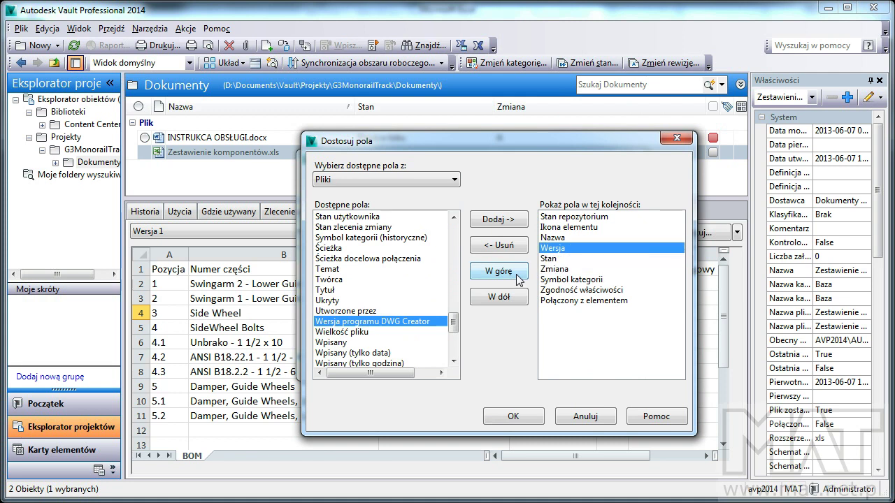
{"action": "left_click", "coordinate": [573, 270]}
{"action": "left_click", "coordinate": [508, 271]}
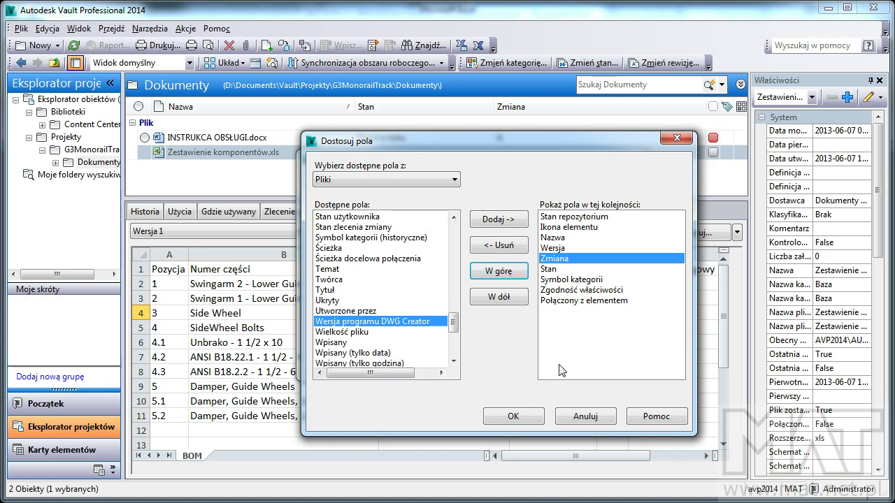
{"action": "left_click", "coordinate": [518, 412]}
{"action": "left_click", "coordinate": [532, 360]}
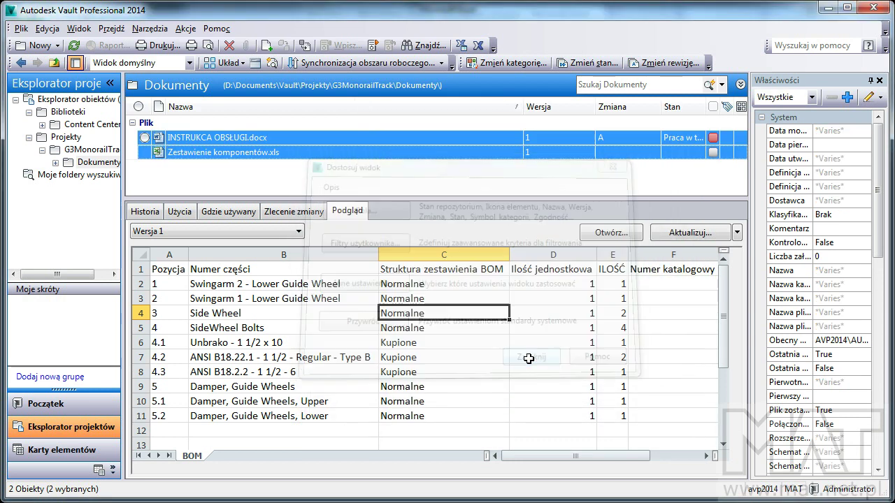
Step: Narrow the Nazwa column and open INSTRUKCA OBSŁUGI.docx in Word as read-only revision A
{"action": "left_click_drag", "start_coordinate": [525, 106], "coordinate": [406, 104]}
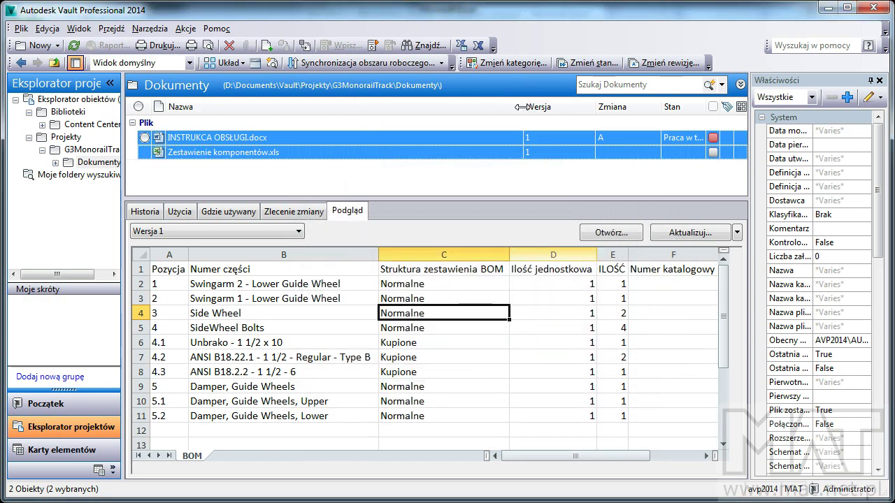
{"action": "left_click", "coordinate": [388, 140]}
{"action": "left_click", "coordinate": [355, 153]}
{"action": "left_click", "coordinate": [345, 139]}
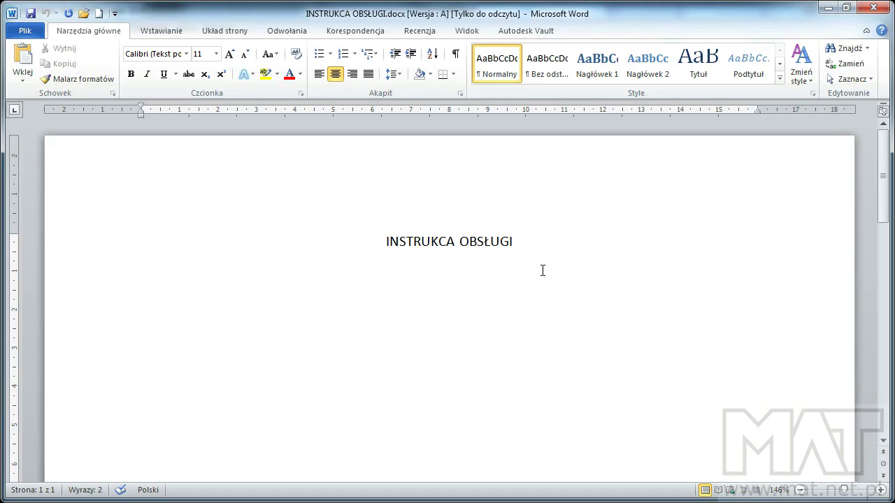
{"action": "left_click", "coordinate": [525, 248]}
Step: Type 'Punkt 1.' and 'Punkt 2.' on left-aligned lines below the title, then cancel Save As
{"action": "key", "text": "Return"}
{"action": "key", "text": "Return"}
{"action": "left_click", "coordinate": [319, 73]}
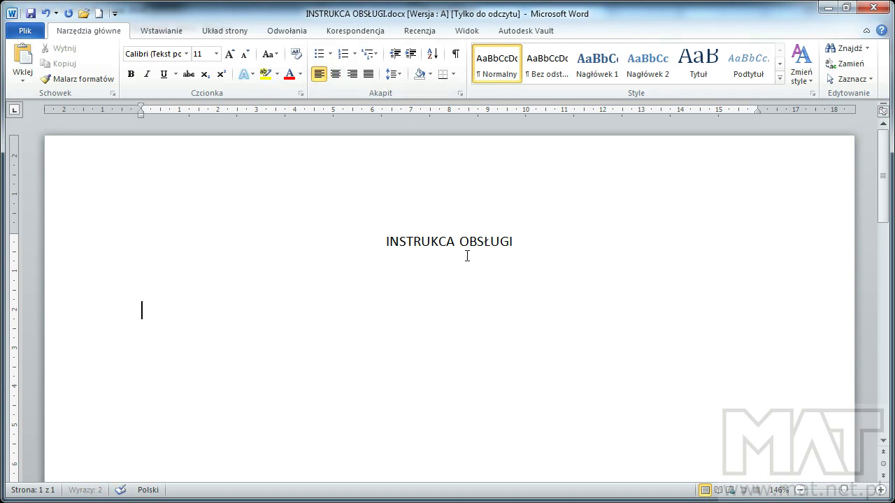
{"action": "type", "text": "Pu"}
{"action": "type", "text": "nk"}
{"action": "type", "text": "t 1."}
{"action": "key", "text": "Return"}
{"action": "key", "text": "Return"}
{"action": "key", "text": "Return"}
{"action": "type", "text": "Punkt 2"}
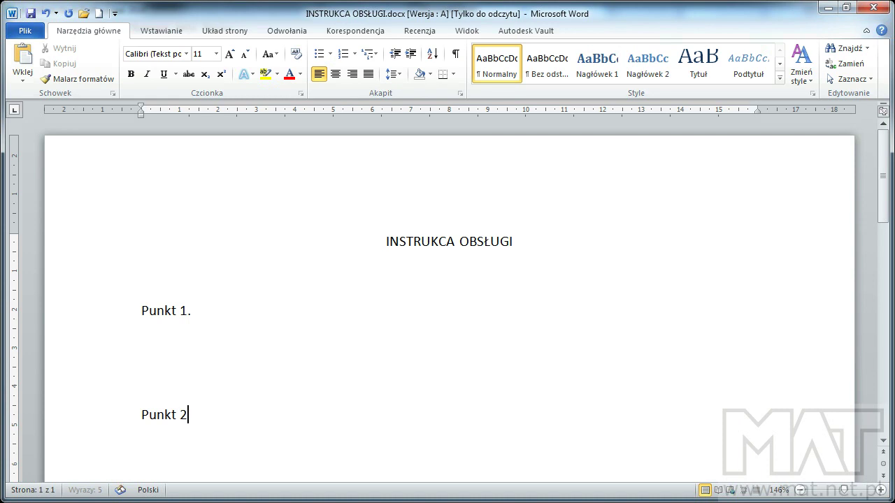
{"action": "type", "text": "."}
{"action": "left_click", "coordinate": [30, 13]}
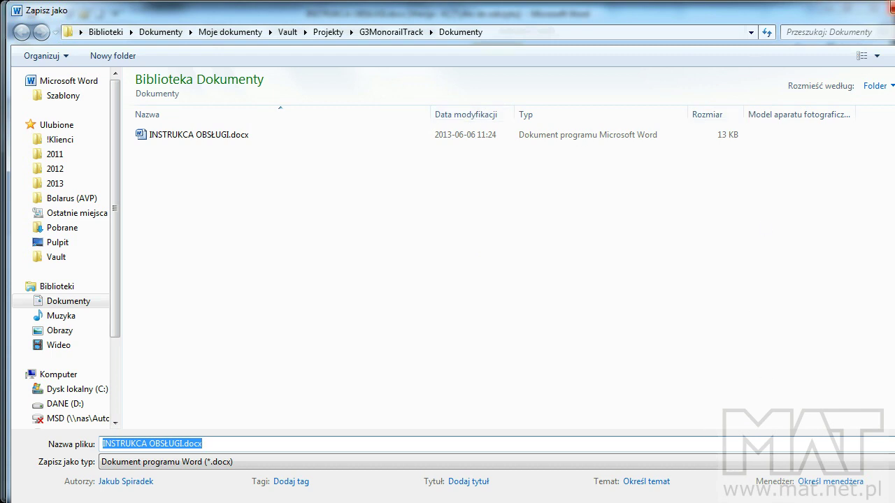
{"action": "key", "text": "Escape"}
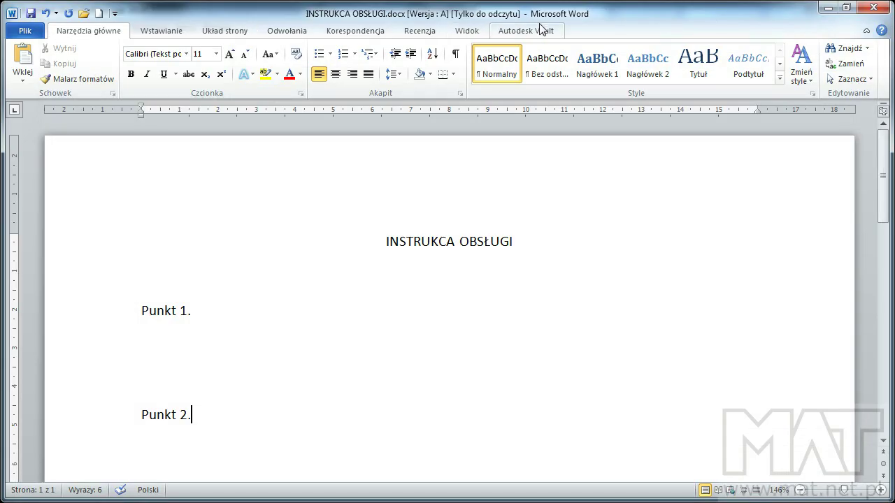
Step: Check the manual out of Vault with Wypisz, answering Nie to replacing edits and updating properties
{"action": "left_click", "coordinate": [540, 28]}
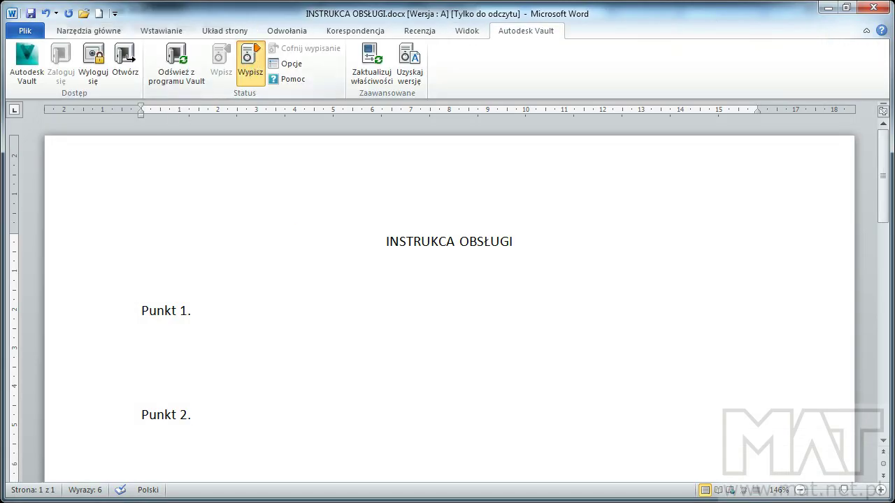
{"action": "left_click", "coordinate": [251, 64]}
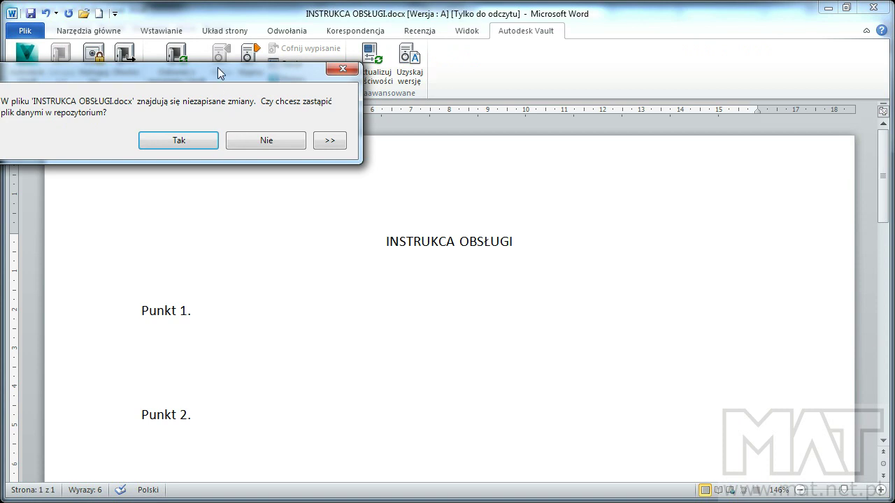
{"action": "left_click_drag", "start_coordinate": [218, 73], "coordinate": [420, 148]}
{"action": "left_click", "coordinate": [455, 211]}
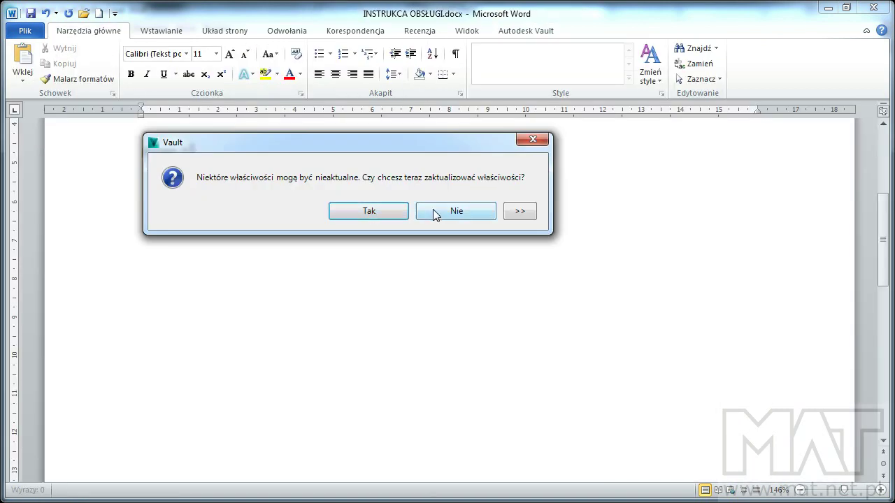
{"action": "left_click", "coordinate": [448, 211]}
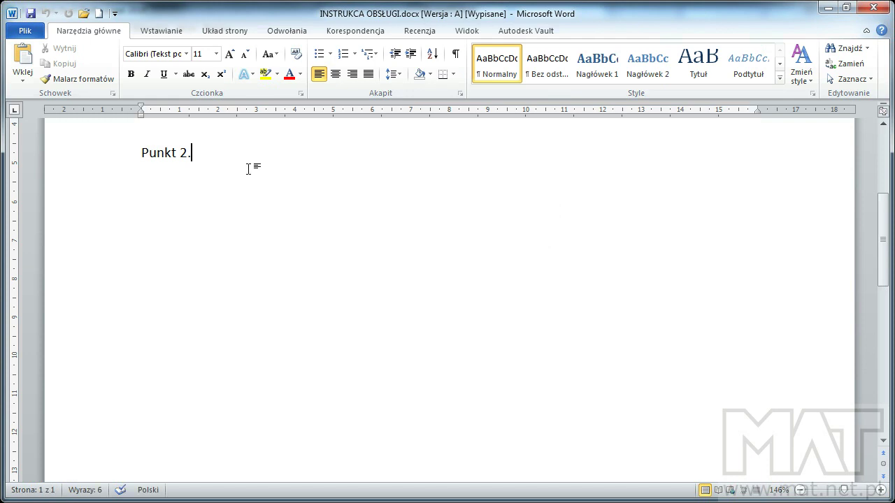
{"action": "scroll", "coordinate": [250, 168], "scroll_direction": "up", "scroll_amount": 2}
{"action": "scroll", "coordinate": [248, 168], "scroll_direction": "up", "scroll_amount": 2}
{"action": "scroll", "coordinate": [248, 168], "scroll_direction": "up", "scroll_amount": 1}
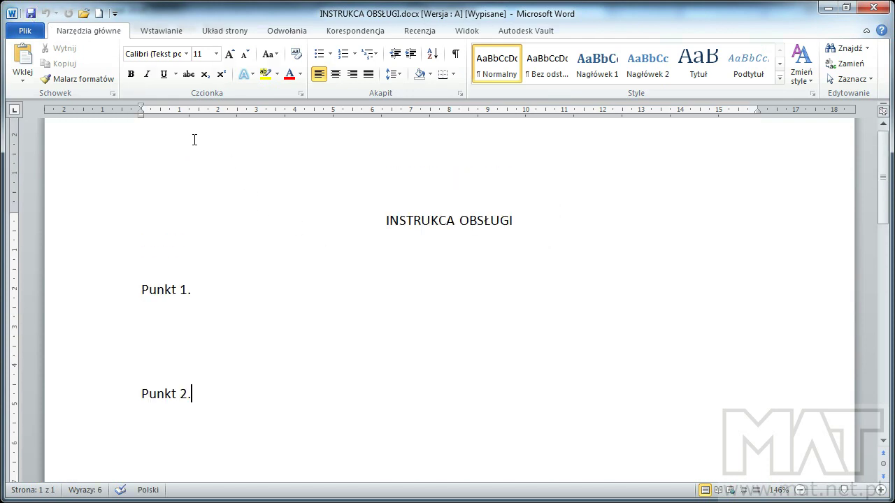
Step: Check the edited INSTRUKCA OBSŁUGI.docx in with 'Zamknij plik i usuń kopię roboczą' ticked, confirming with Tak
{"action": "left_click", "coordinate": [525, 32]}
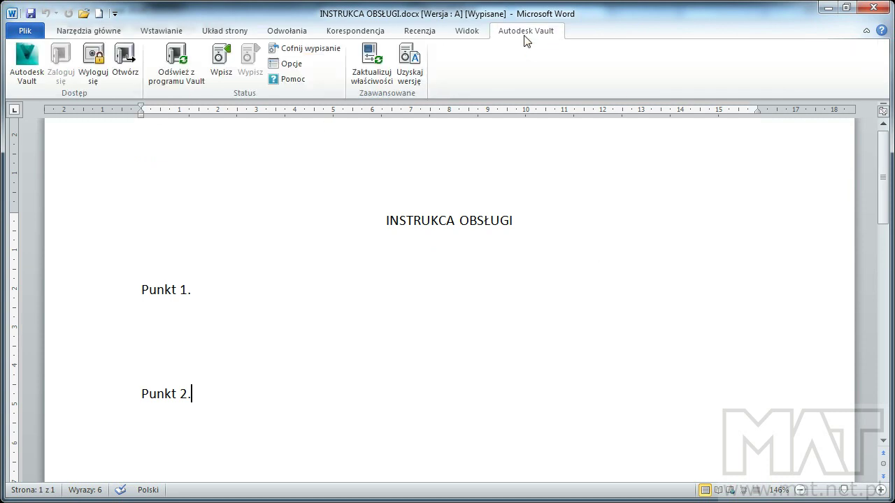
{"action": "left_click", "coordinate": [229, 60]}
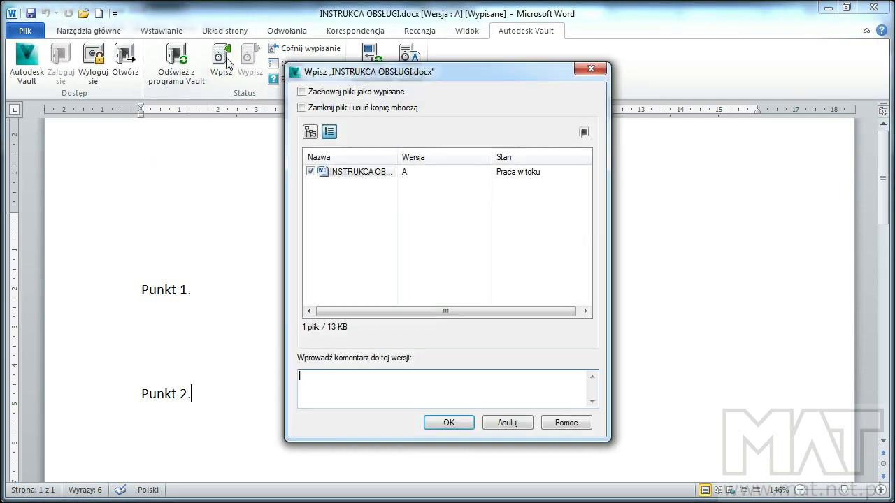
{"action": "left_click", "coordinate": [343, 108]}
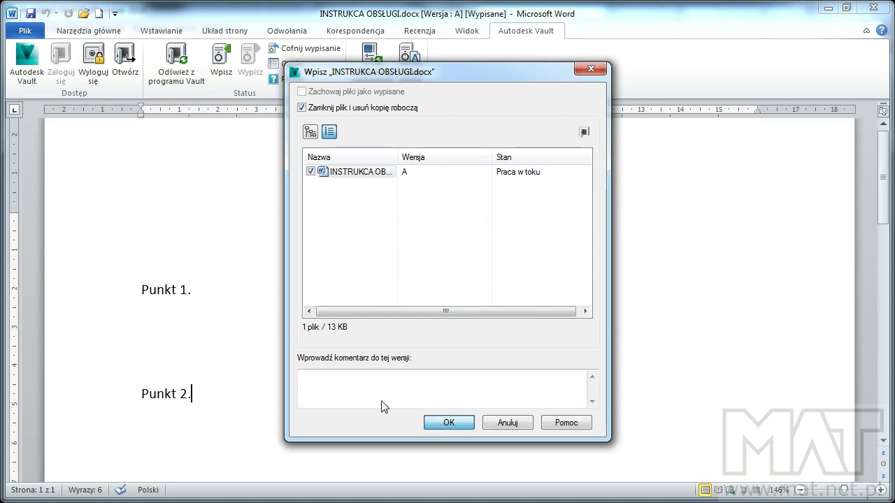
{"action": "left_click", "coordinate": [448, 423]}
{"action": "left_click", "coordinate": [548, 285]}
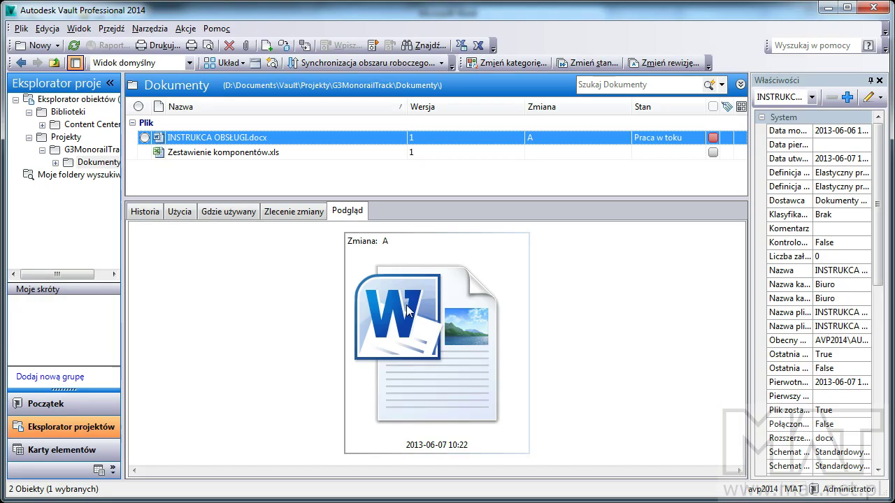
Step: Refresh Dokumenty and preview INSTRUKCA OBSŁUGI.docx at version 2, checking its revision list
{"action": "left_click", "coordinate": [78, 48]}
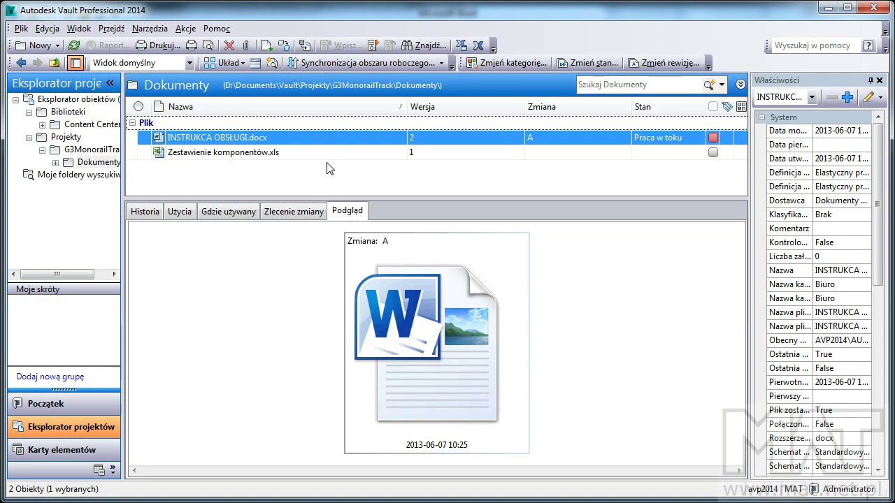
{"action": "left_click", "coordinate": [435, 350]}
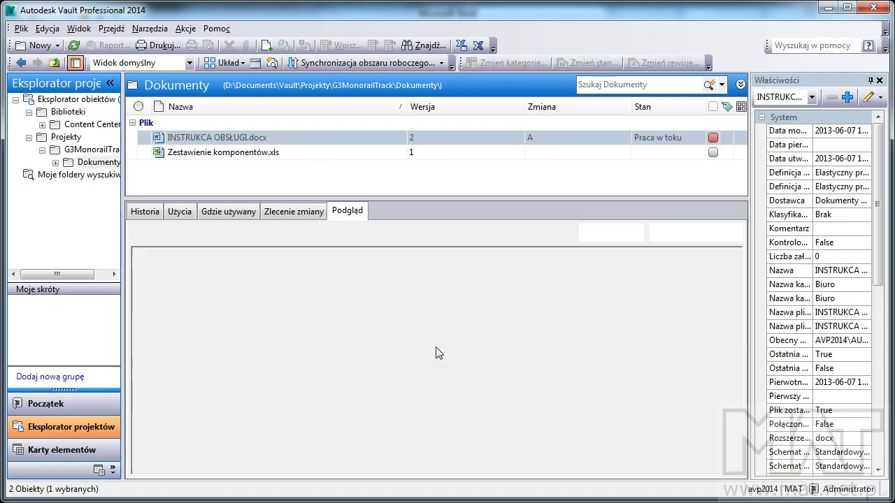
{"action": "left_click", "coordinate": [158, 231]}
{"action": "left_click", "coordinate": [158, 231]}
{"action": "left_click", "coordinate": [283, 355]}
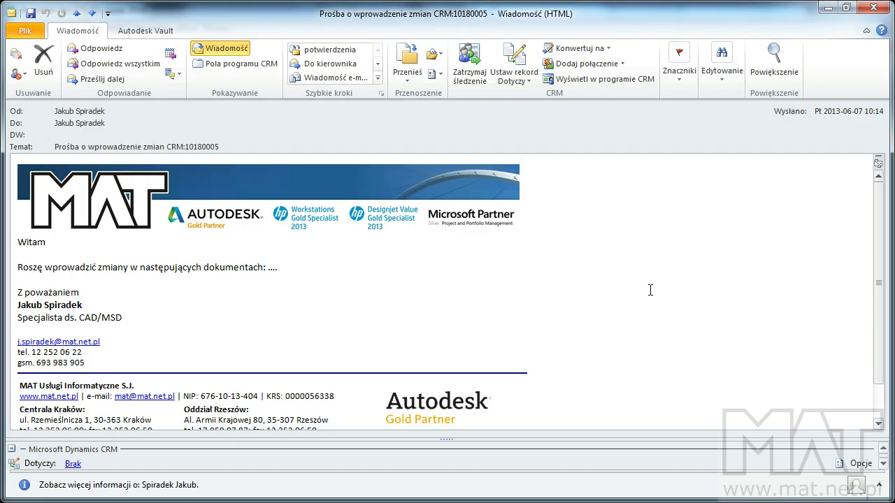
Step: Check the change-request email into Vault, picking $/Projekty/G3MonorailTrack/Dokumenty as destination
{"action": "left_click", "coordinate": [170, 32]}
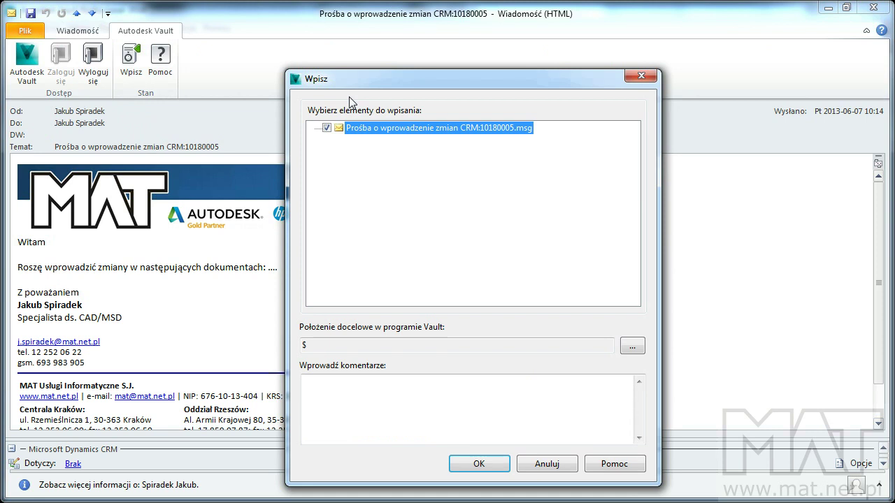
{"action": "left_click_drag", "start_coordinate": [357, 85], "coordinate": [324, 62]}
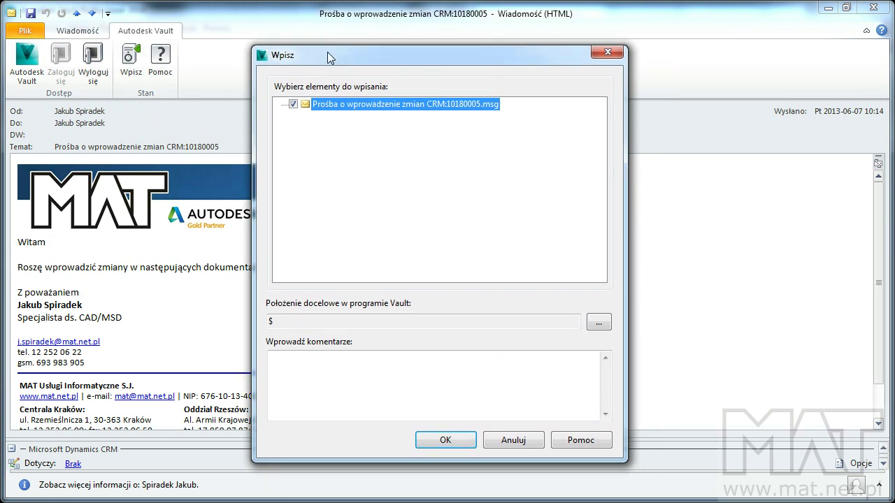
{"action": "left_click", "coordinate": [601, 324]}
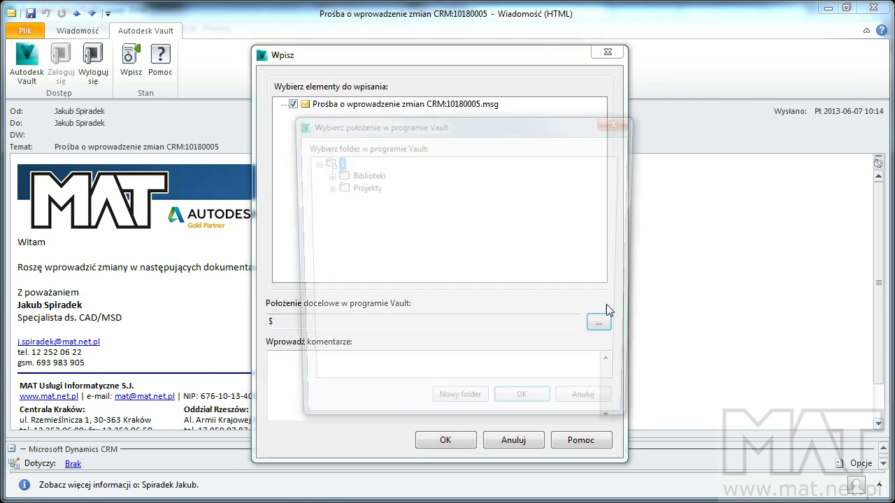
{"action": "left_click", "coordinate": [325, 187]}
{"action": "left_click", "coordinate": [338, 200]}
{"action": "left_click", "coordinate": [392, 212]}
{"action": "left_click", "coordinate": [518, 410]}
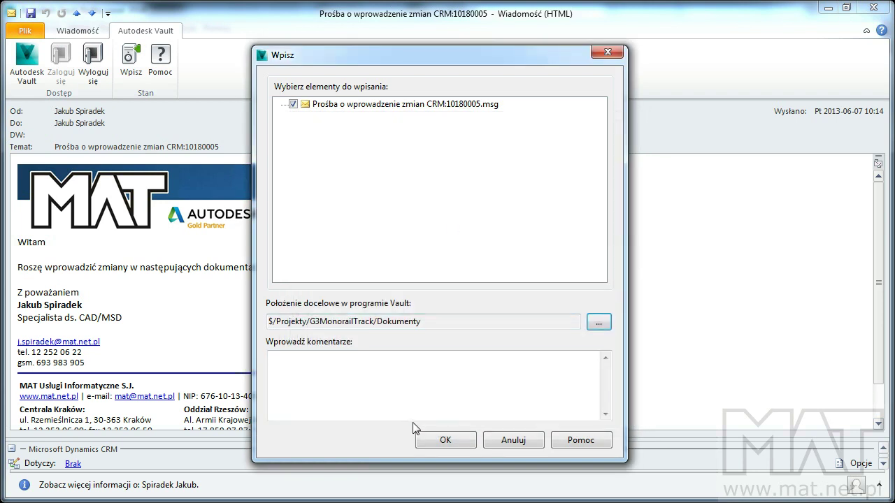
{"action": "left_click", "coordinate": [445, 434]}
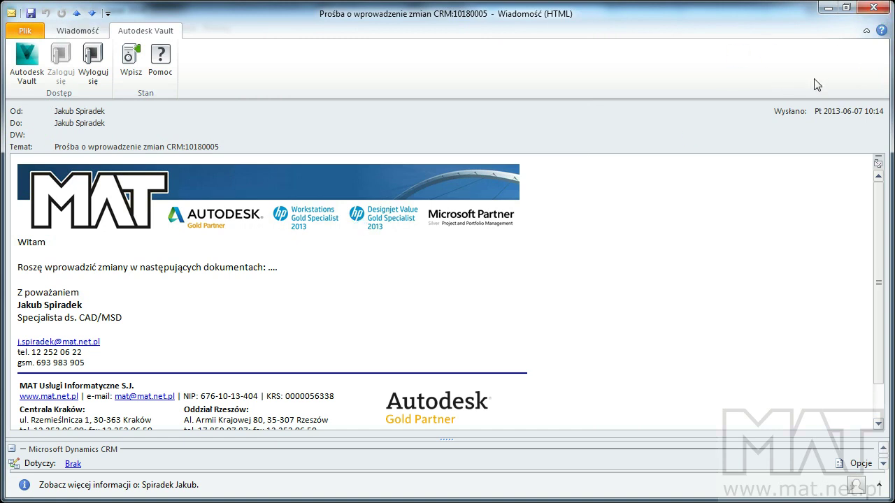
Step: Close the Outlook message, refresh Dokumenty and select the new change-request email
{"action": "left_click", "coordinate": [873, 8]}
{"action": "left_click", "coordinate": [73, 47]}
{"action": "left_click", "coordinate": [206, 152]}
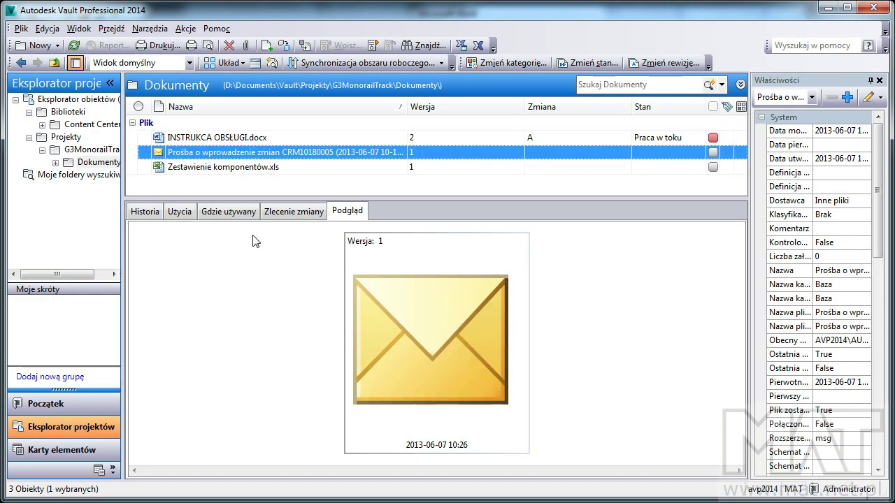
Step: Show the email's full Podgląd preview in a taller pane and scroll through the message
{"action": "left_click", "coordinate": [424, 334]}
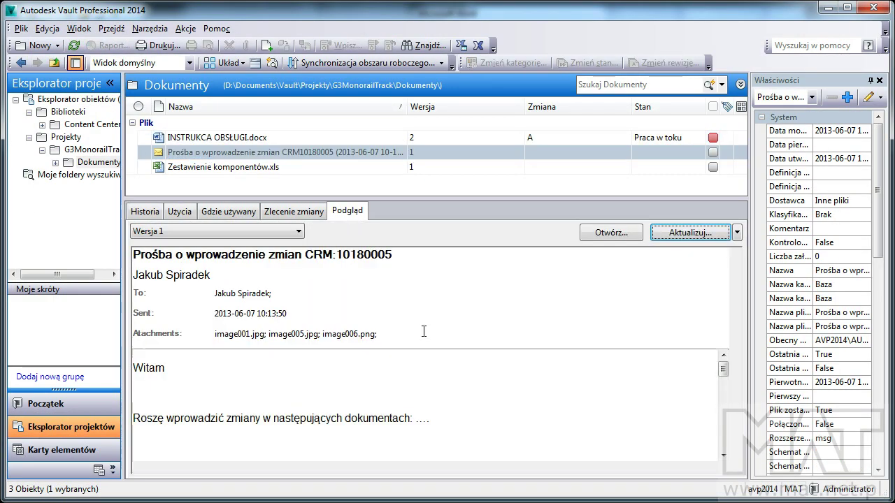
{"action": "left_click_drag", "start_coordinate": [418, 200], "coordinate": [416, 190]}
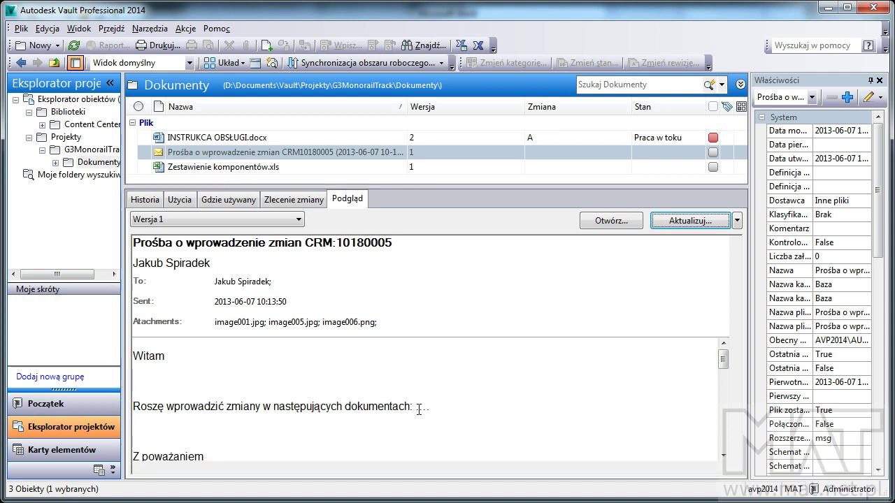
{"action": "scroll", "coordinate": [475, 395], "scroll_direction": "down", "scroll_amount": 2}
{"action": "scroll", "coordinate": [636, 376], "scroll_direction": "down", "scroll_amount": 2}
{"action": "scroll", "coordinate": [635, 377], "scroll_direction": "down", "scroll_amount": 3}
{"action": "scroll", "coordinate": [635, 377], "scroll_direction": "down", "scroll_amount": 3}
{"action": "scroll", "coordinate": [635, 377], "scroll_direction": "up", "scroll_amount": 5}
{"action": "scroll", "coordinate": [565, 360], "scroll_direction": "up", "scroll_amount": 5}
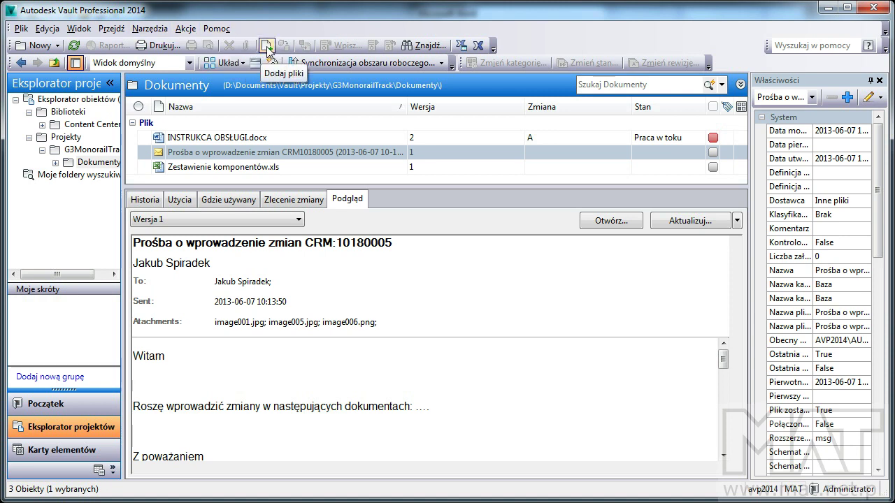
Step: Add Damper, Guide Wheels.pdf to Dokumenty, removing the local working copy afterwards
{"action": "left_click", "coordinate": [267, 48]}
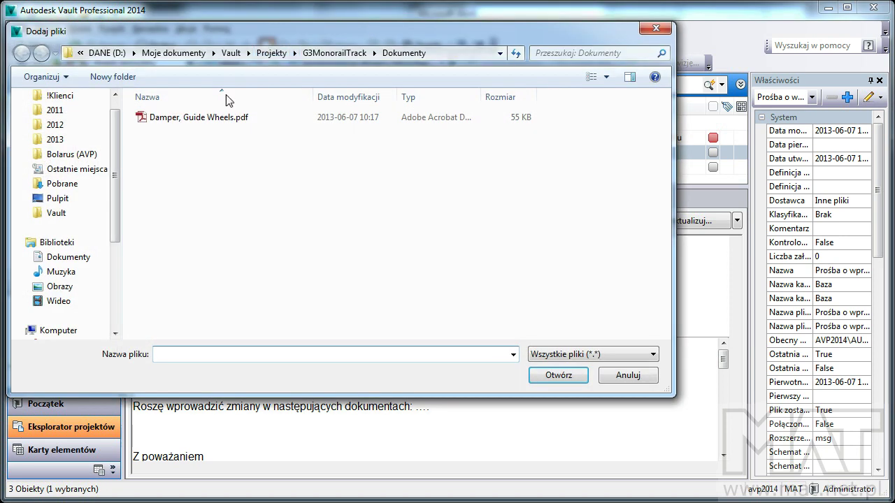
{"action": "left_click_drag", "start_coordinate": [201, 29], "coordinate": [279, 57]}
{"action": "left_click", "coordinate": [252, 143]}
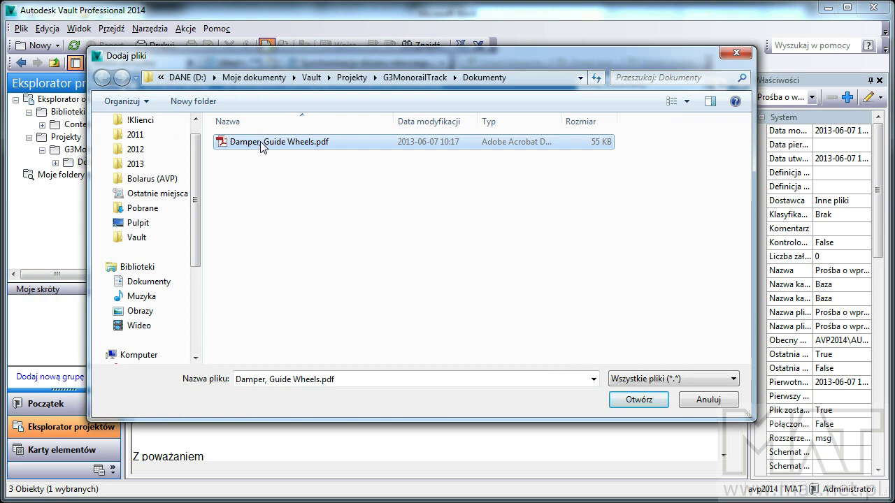
{"action": "double_click", "coordinate": [261, 144]}
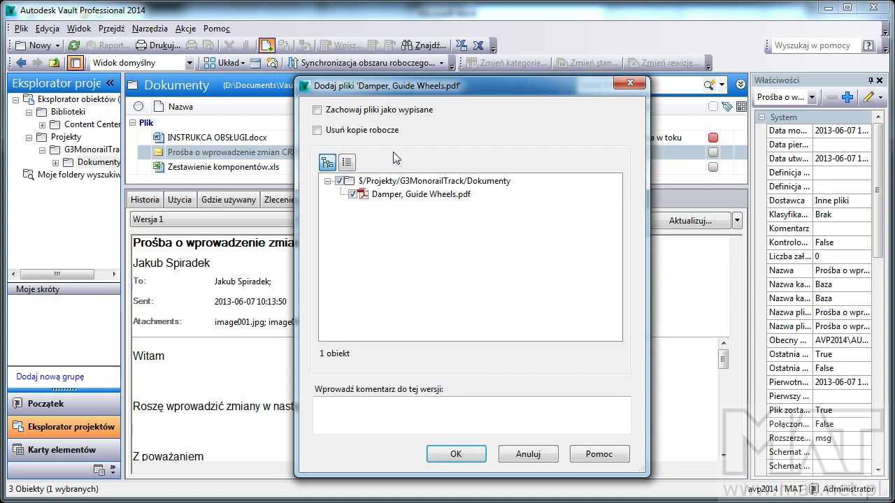
{"action": "left_click", "coordinate": [380, 136]}
{"action": "left_click", "coordinate": [455, 454]}
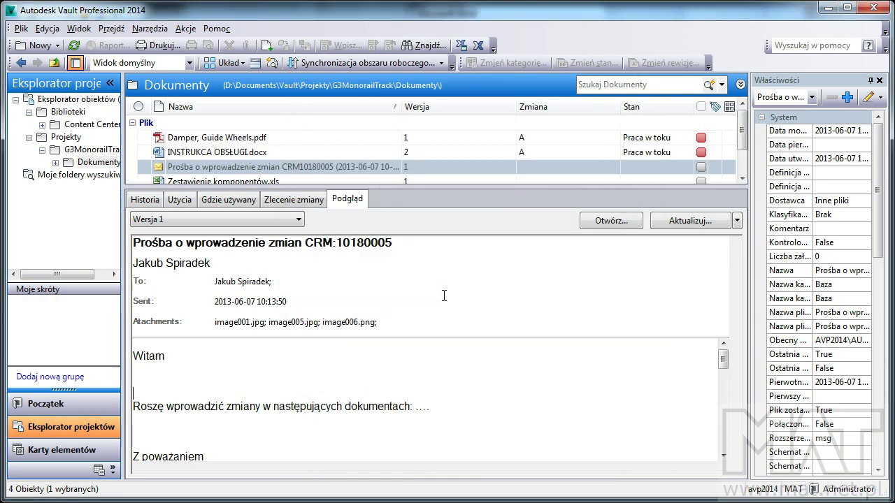
Step: Select Damper, Guide Wheels.pdf and view its rendered damper drawing preview
{"action": "left_click", "coordinate": [238, 138]}
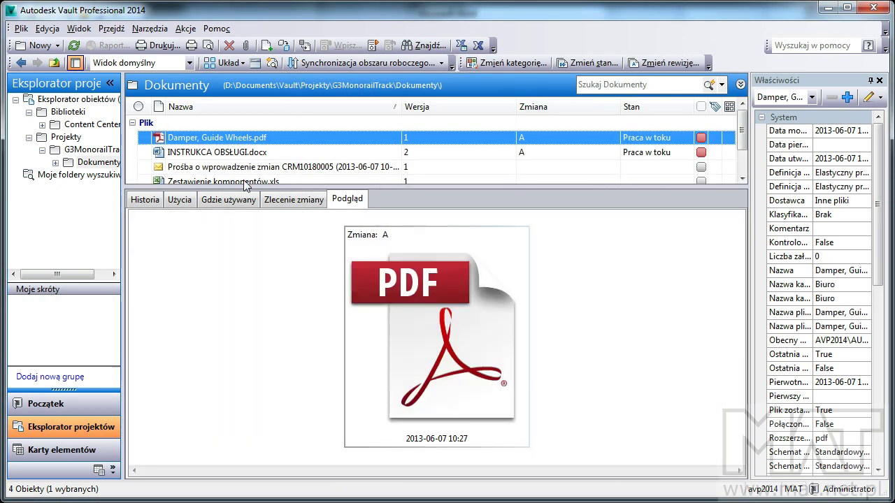
{"action": "left_click", "coordinate": [443, 368]}
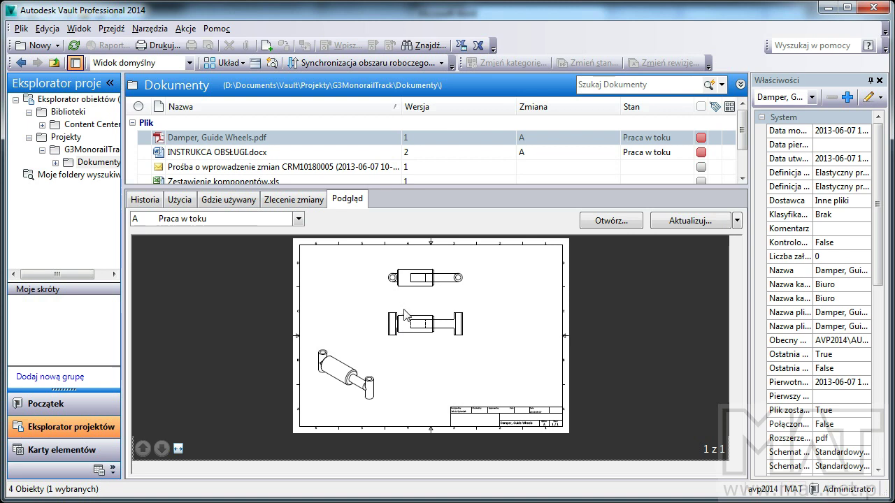
{"action": "left_click", "coordinate": [231, 145]}
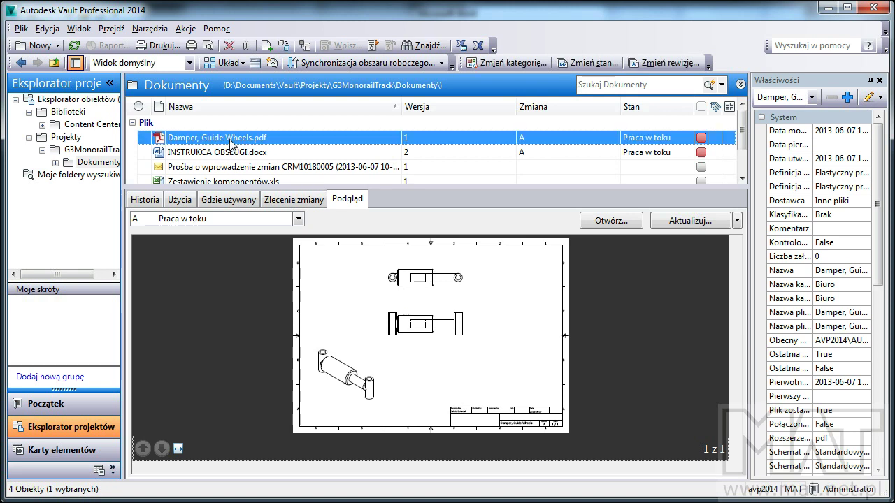
Step: Check out Damper, Guide Wheels.pdf with the download folder option set to Brak
{"action": "right_click", "coordinate": [231, 145]}
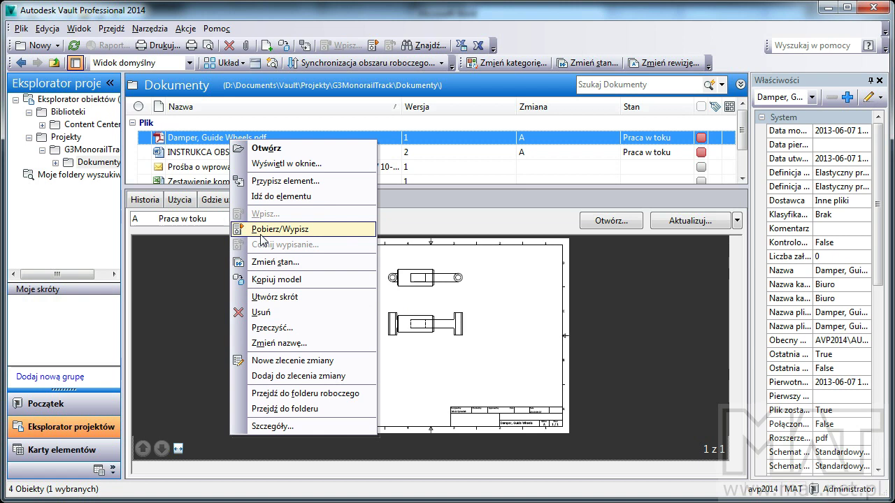
{"action": "left_click", "coordinate": [261, 229]}
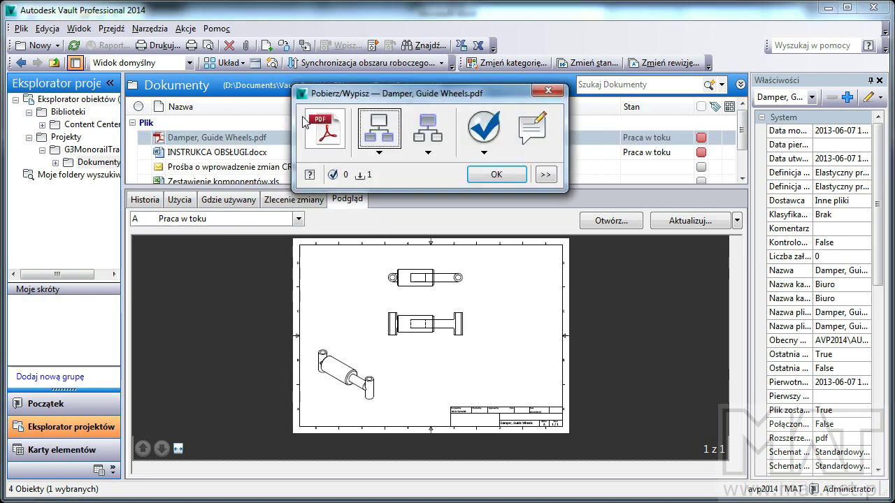
{"action": "left_click", "coordinate": [523, 180]}
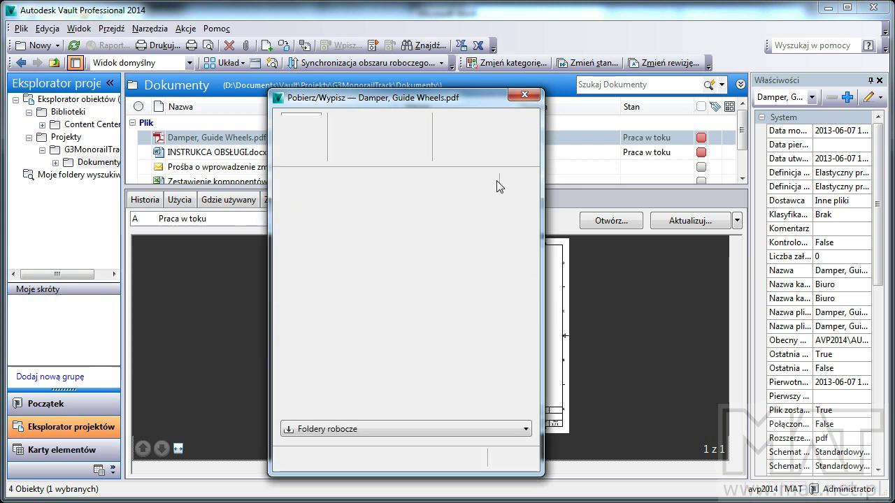
{"action": "left_click", "coordinate": [524, 220]}
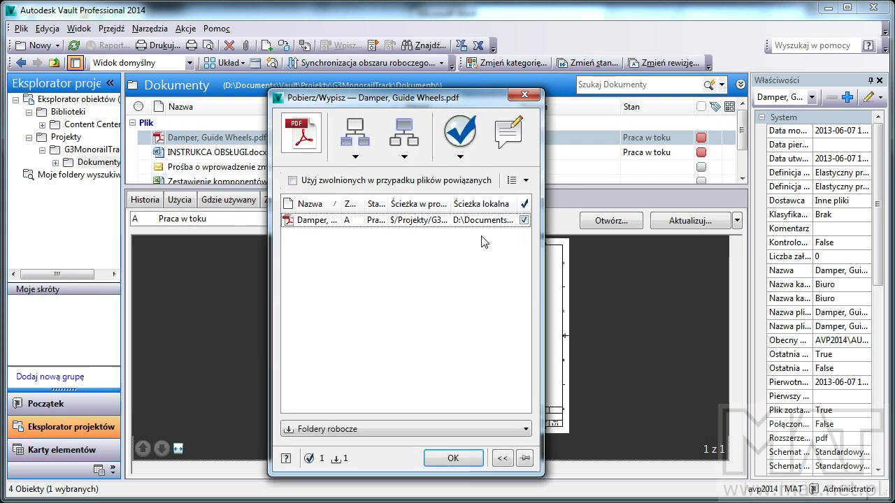
{"action": "left_click", "coordinate": [338, 430]}
{"action": "left_click", "coordinate": [306, 457]}
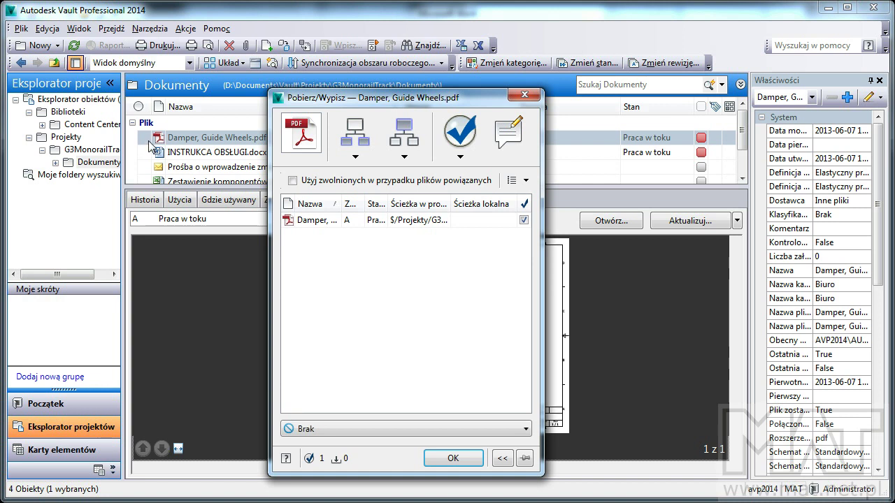
{"action": "left_click", "coordinate": [453, 458]}
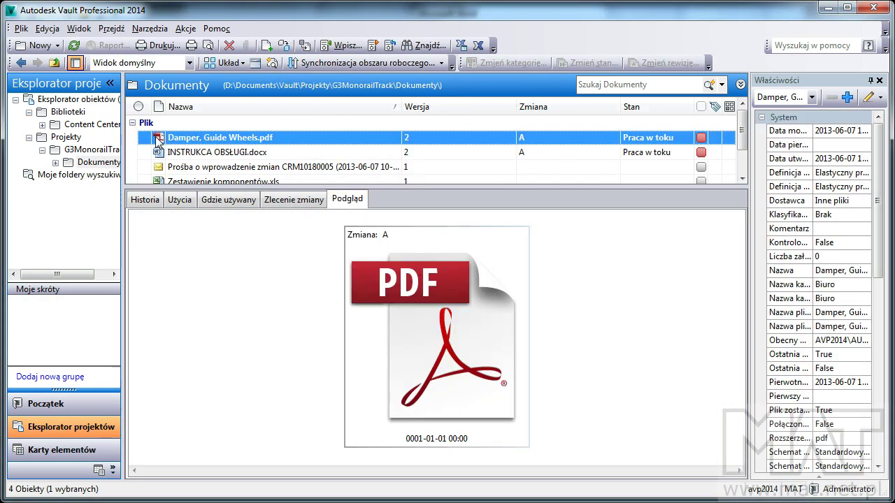
Step: Refresh the file list and reselect the Damper PDF to show its actions
{"action": "left_click", "coordinate": [74, 45]}
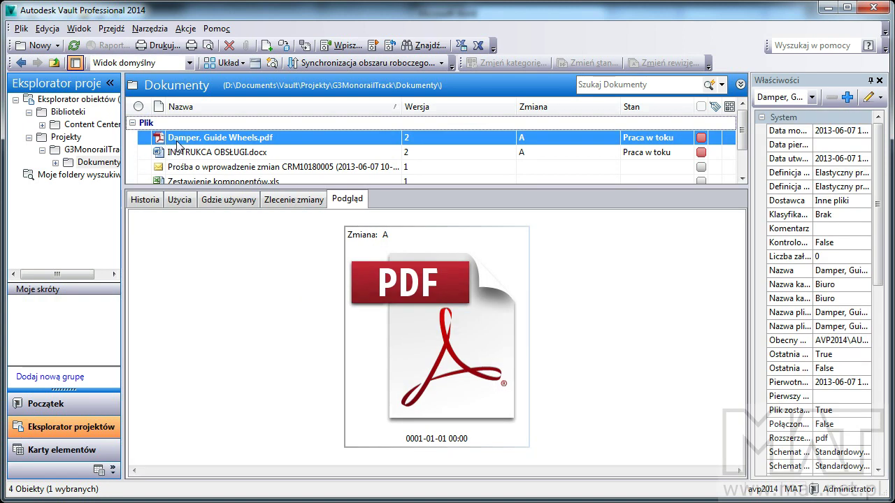
{"action": "right_click", "coordinate": [183, 142]}
{"action": "left_click", "coordinate": [185, 143]}
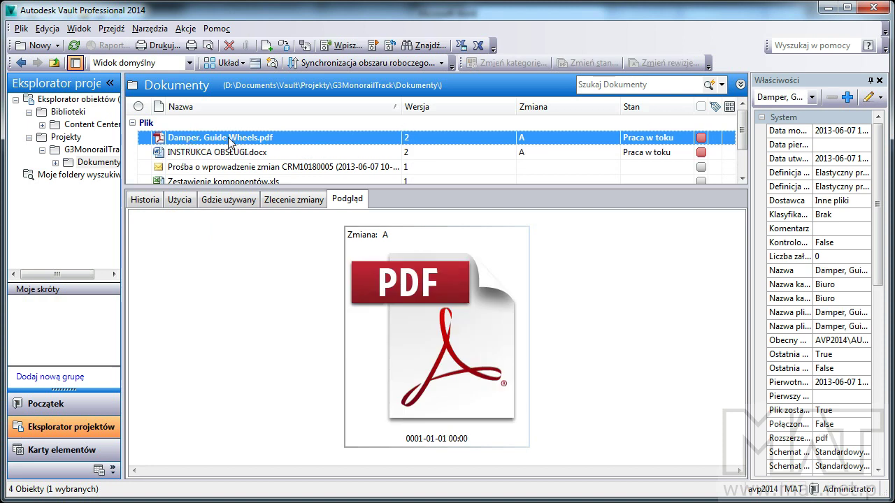
{"action": "key", "text": "Down"}
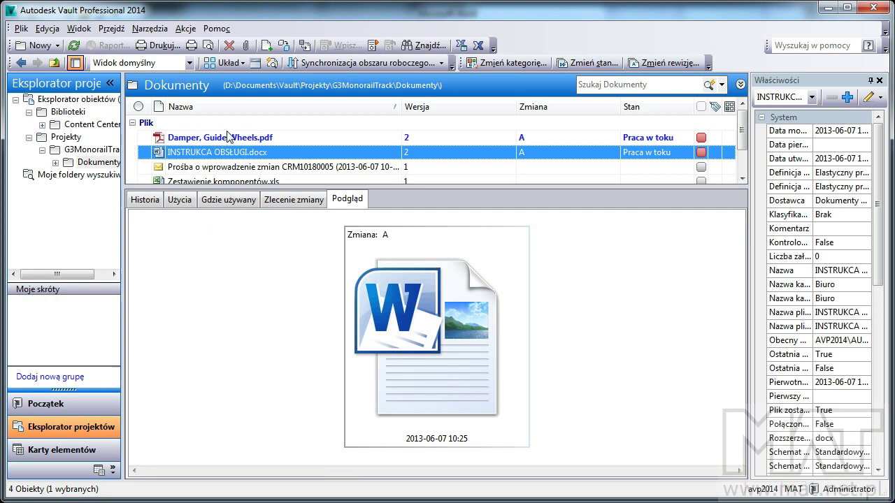
{"action": "right_click", "coordinate": [230, 139]}
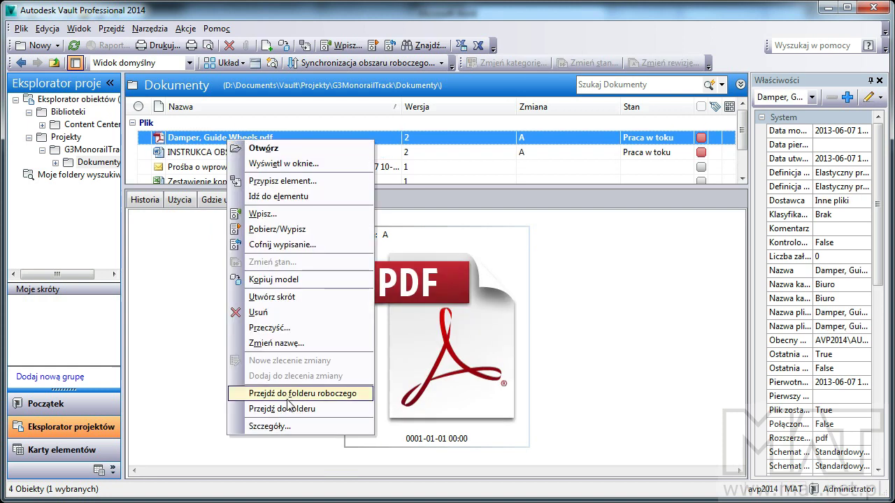
Step: Move Damper, Guide Wheels.pdf into the local G3MonorailTrack\Dokumenty folder, then close Explorer
{"action": "left_click", "coordinate": [288, 396]}
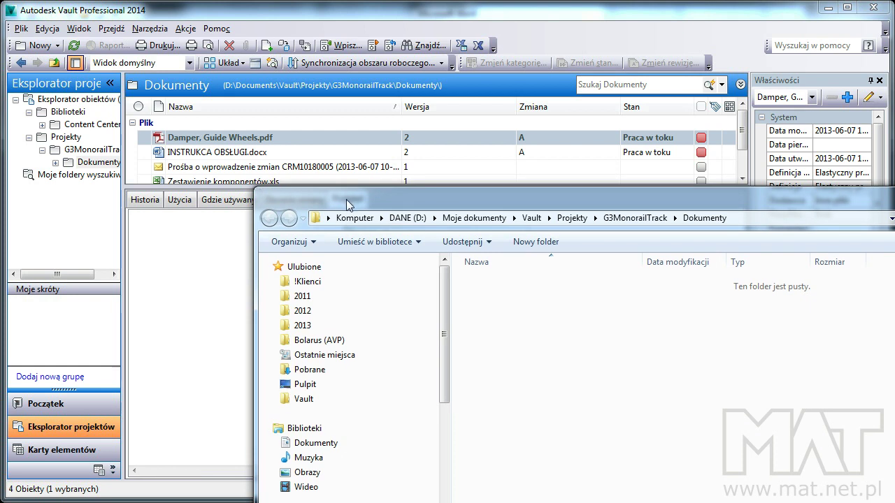
{"action": "mouse_move", "coordinate": [346, 199]}
{"action": "left_mouse_down"}
{"action": "mouse_move", "coordinate": [134, 33]}
{"action": "mouse_move", "coordinate": [135, 51]}
{"action": "left_mouse_up"}
{"action": "left_click", "coordinate": [411, 70]}
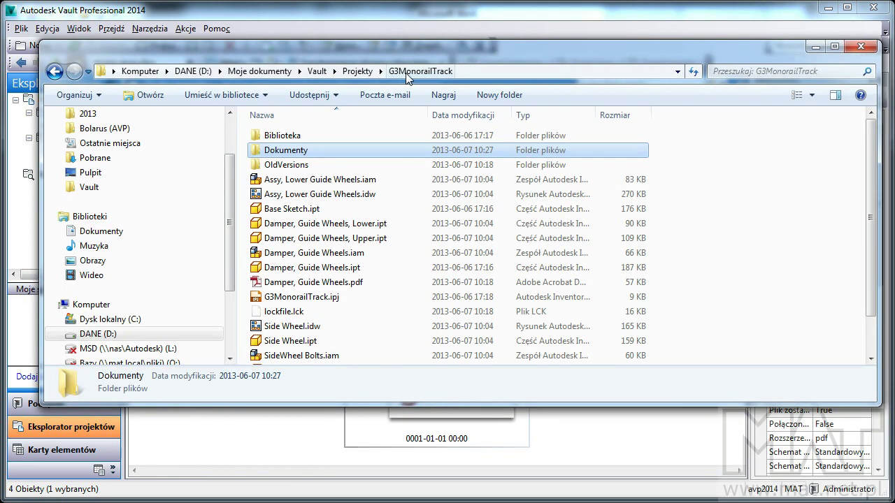
{"action": "left_click", "coordinate": [311, 283]}
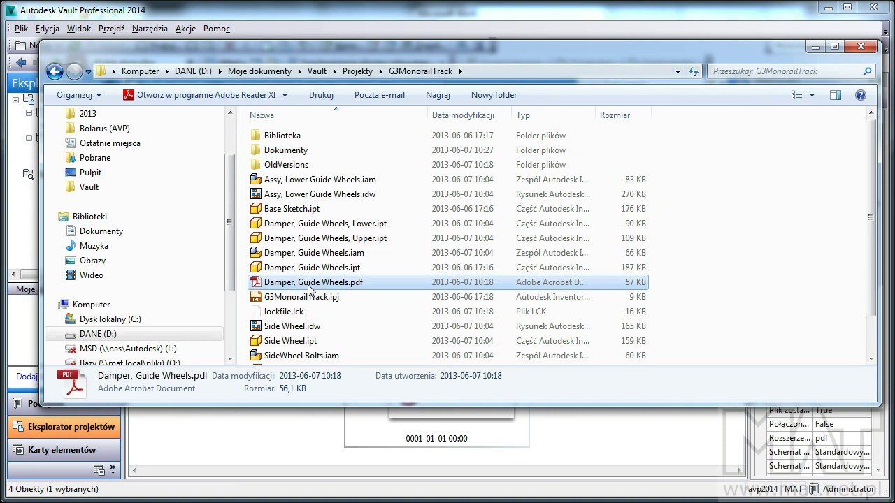
{"action": "double_click", "coordinate": [283, 156]}
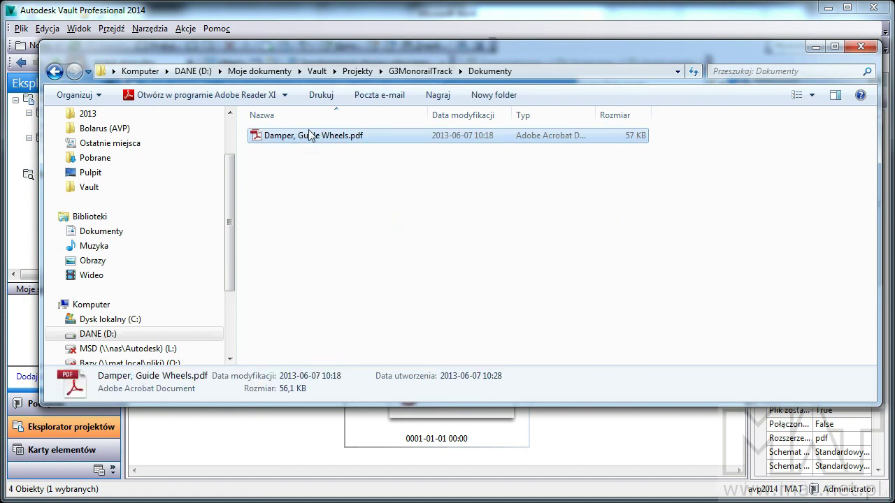
{"action": "left_click_drag", "start_coordinate": [852, 47], "coordinate": [839, 87]}
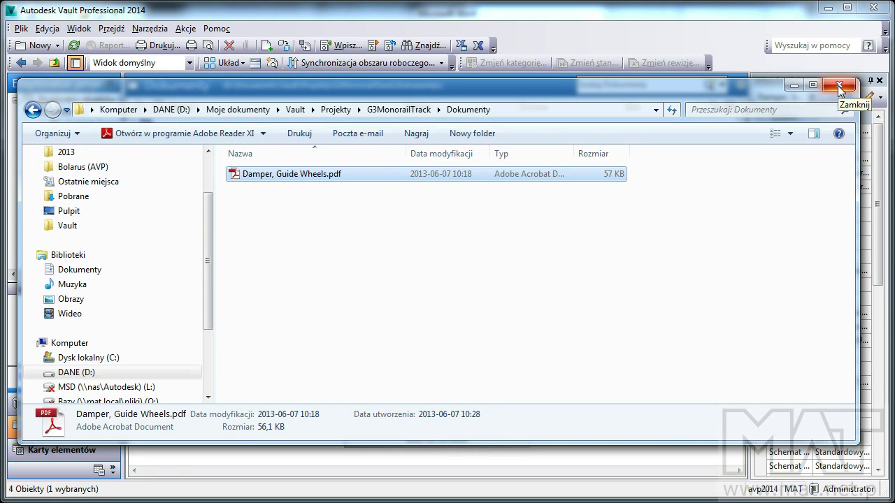
{"action": "left_click", "coordinate": [840, 85]}
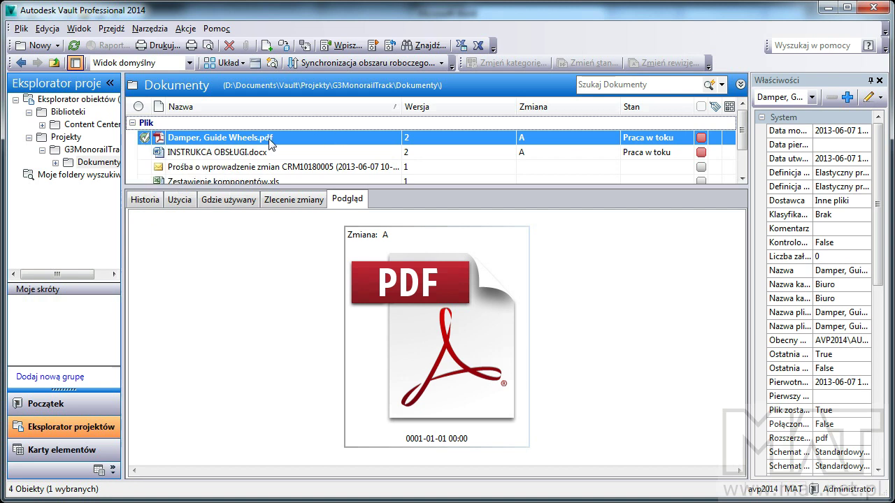
Step: Check in Damper, Guide Wheels.pdf with Usuń kopie robocze ticked
{"action": "right_click", "coordinate": [230, 140]}
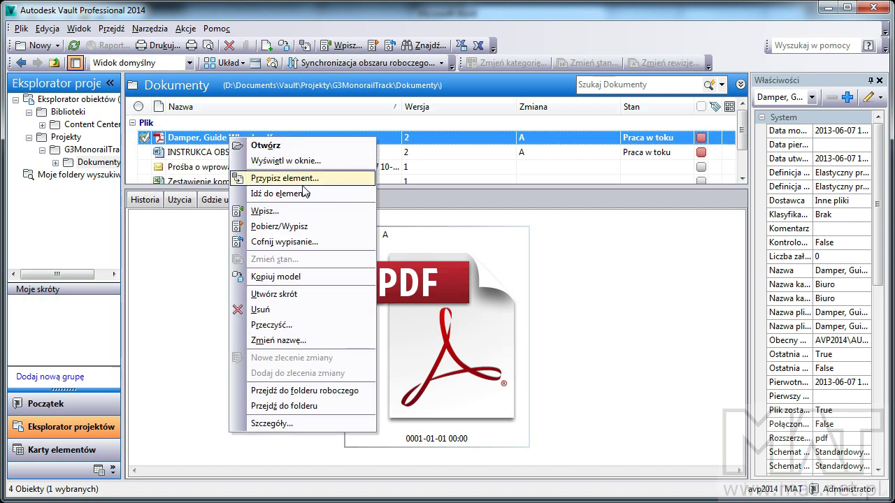
{"action": "left_click", "coordinate": [299, 210]}
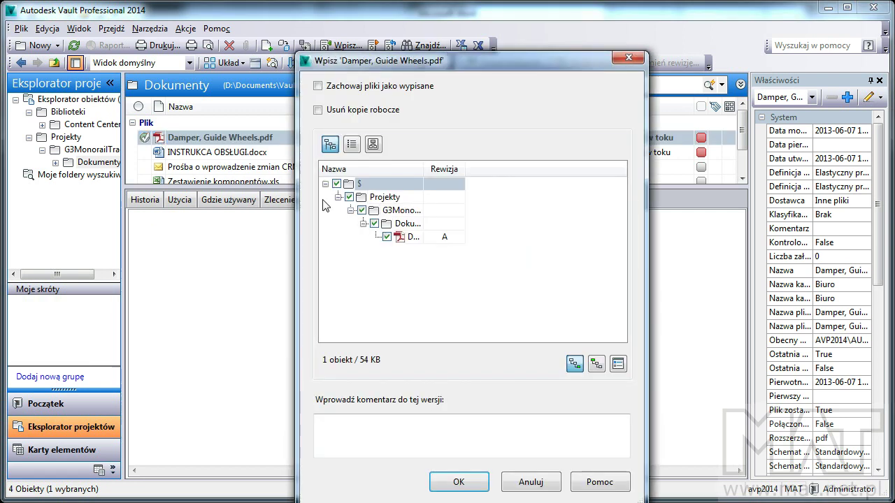
{"action": "left_click", "coordinate": [395, 110]}
{"action": "left_click", "coordinate": [457, 490]}
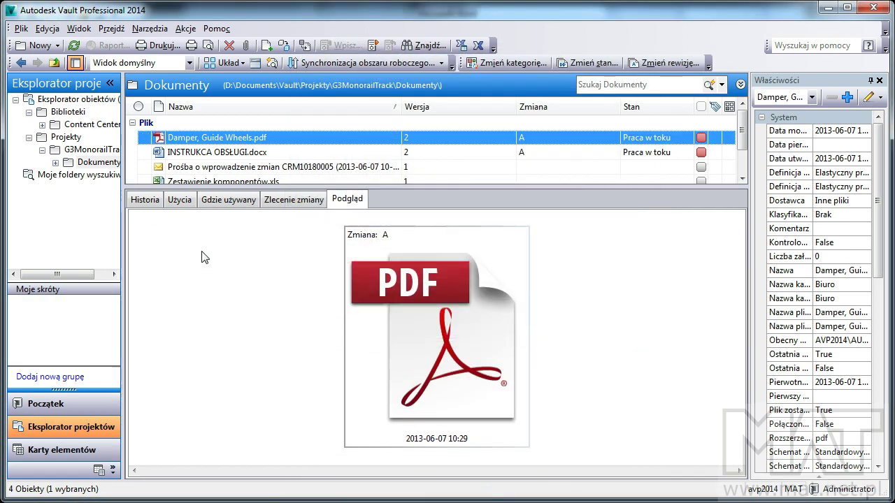
Step: Refresh the list and preview the checked-in version 2 damper drawing
{"action": "left_click", "coordinate": [74, 46]}
{"action": "left_click", "coordinate": [401, 140]}
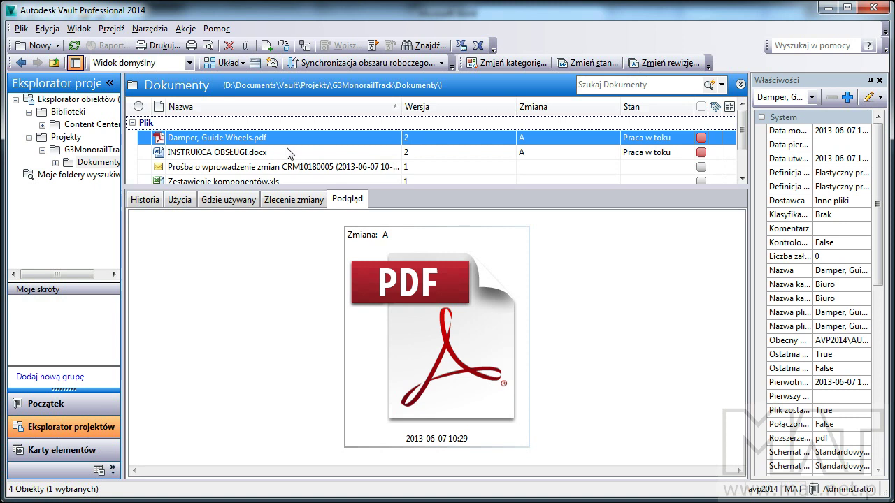
{"action": "left_click", "coordinate": [381, 217]}
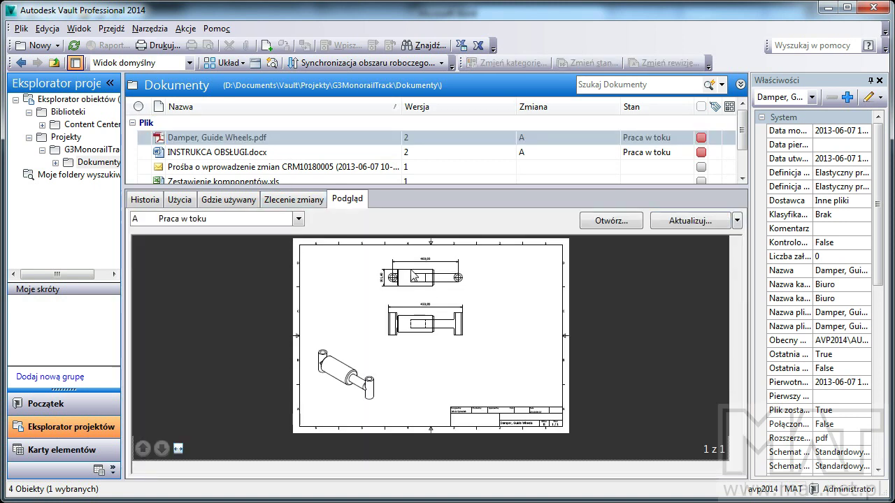
{"action": "left_click", "coordinate": [146, 199]}
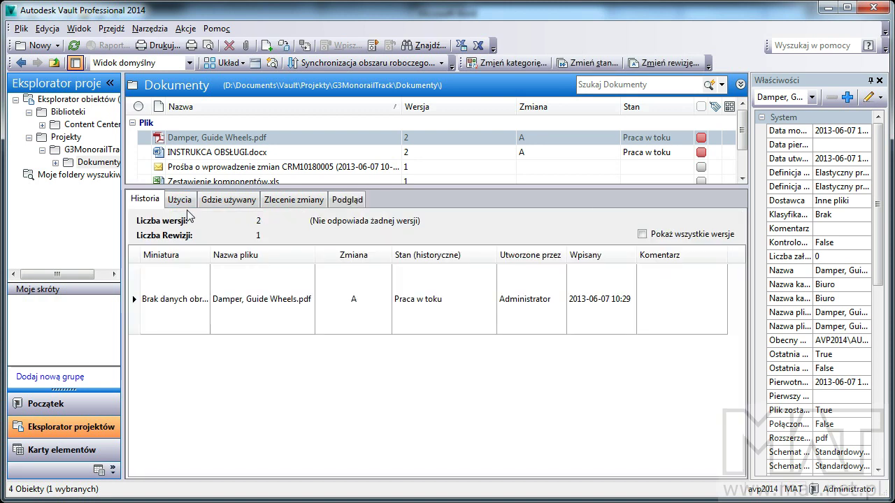
{"action": "left_click", "coordinate": [641, 234]}
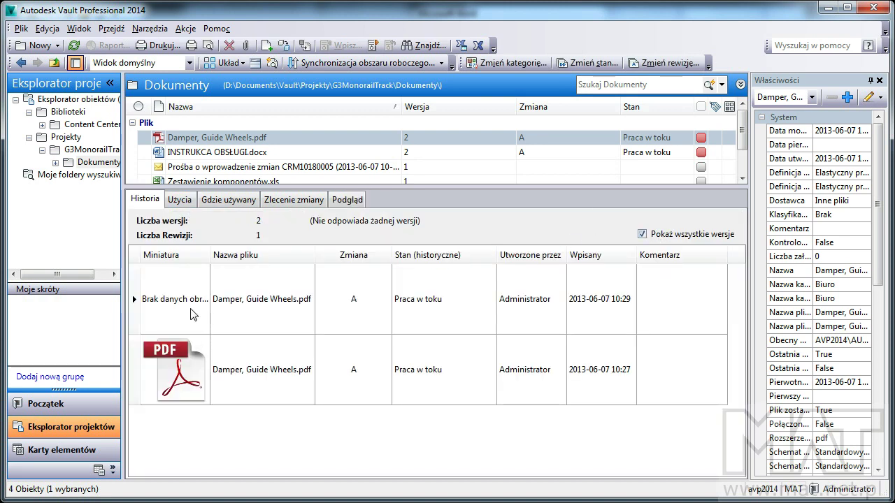
{"action": "left_click", "coordinate": [190, 308]}
{"action": "left_click", "coordinate": [175, 377]}
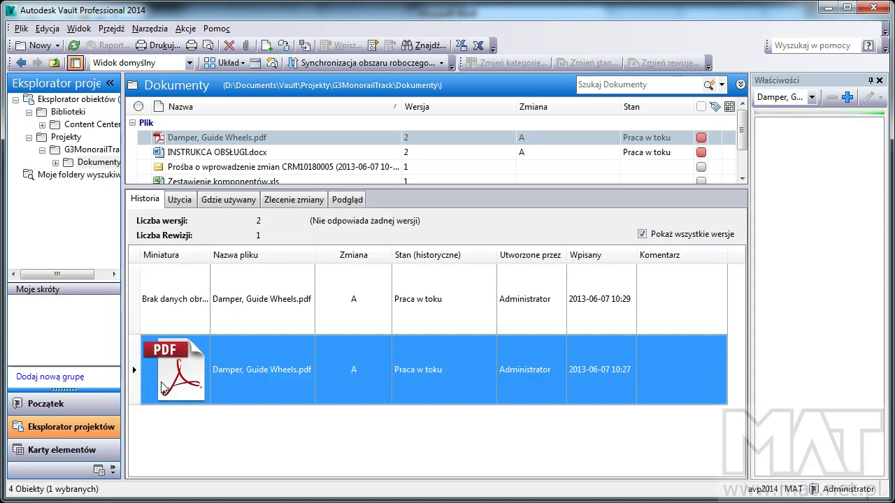
{"action": "right_click", "coordinate": [185, 380]}
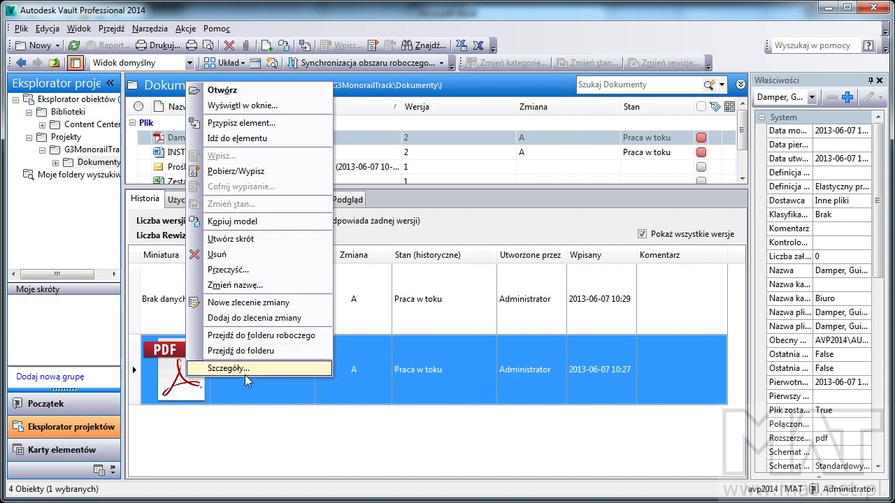
{"action": "left_click", "coordinate": [251, 415]}
{"action": "left_click", "coordinate": [349, 200]}
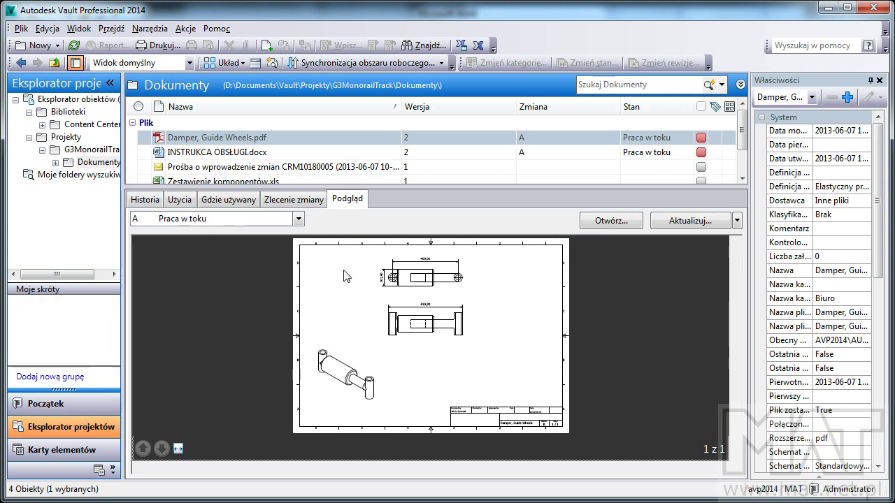
{"action": "left_click", "coordinate": [264, 220]}
{"action": "left_click", "coordinate": [264, 223]}
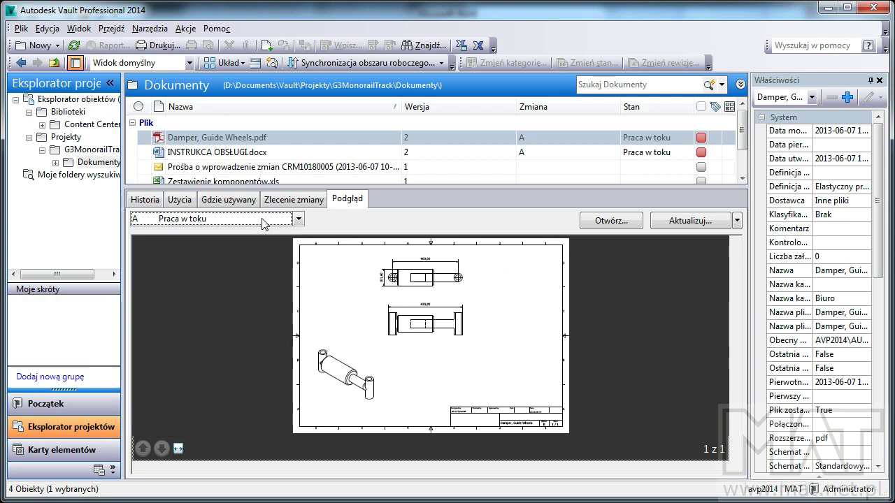